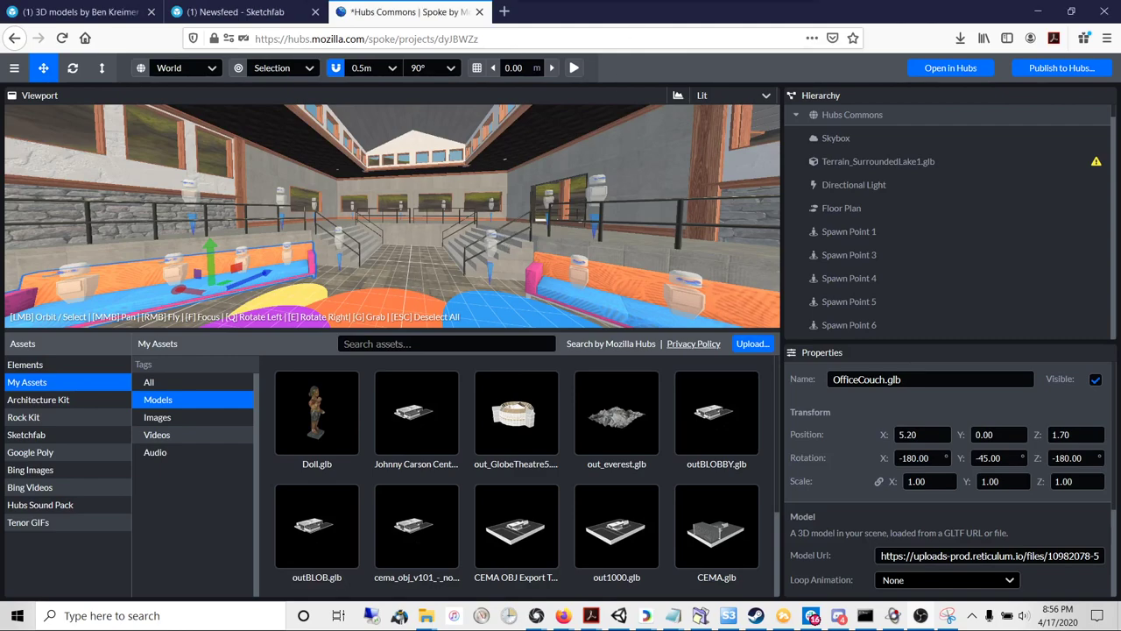
# Fly the camera around the Spoke room, then switch to the Sketchfab Models page
pyautogui.moveTo(493, 245); pyautogui.dragTo(296, 300, button='right')
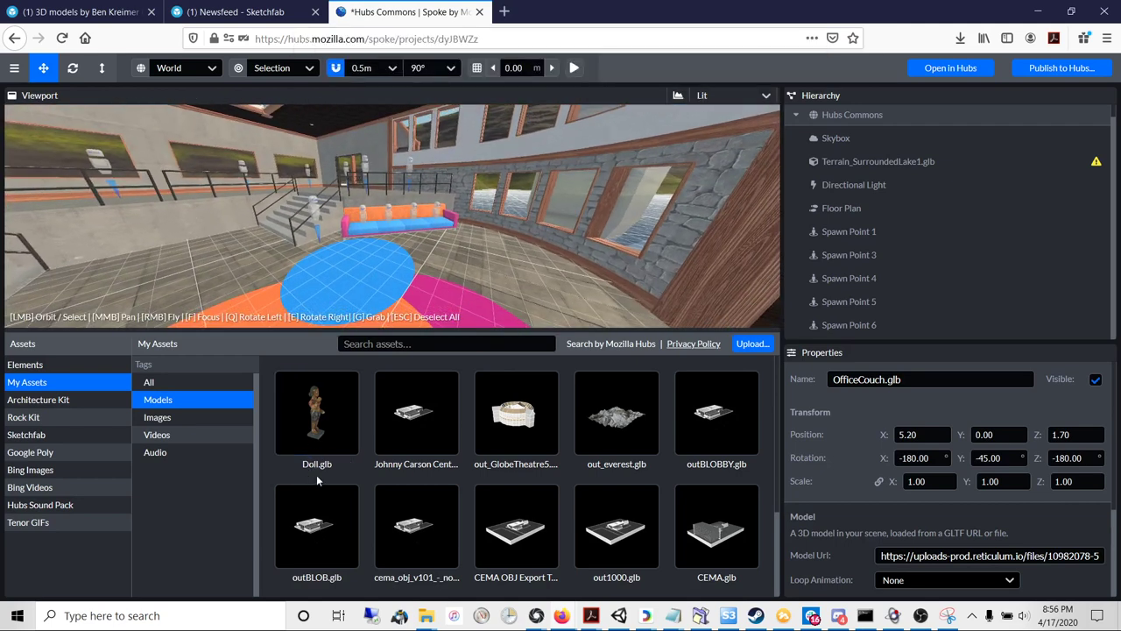
pyautogui.moveTo(326, 467)
pyautogui.moveTo(285, 259); pyautogui.dragTo(285, 259, button='right')
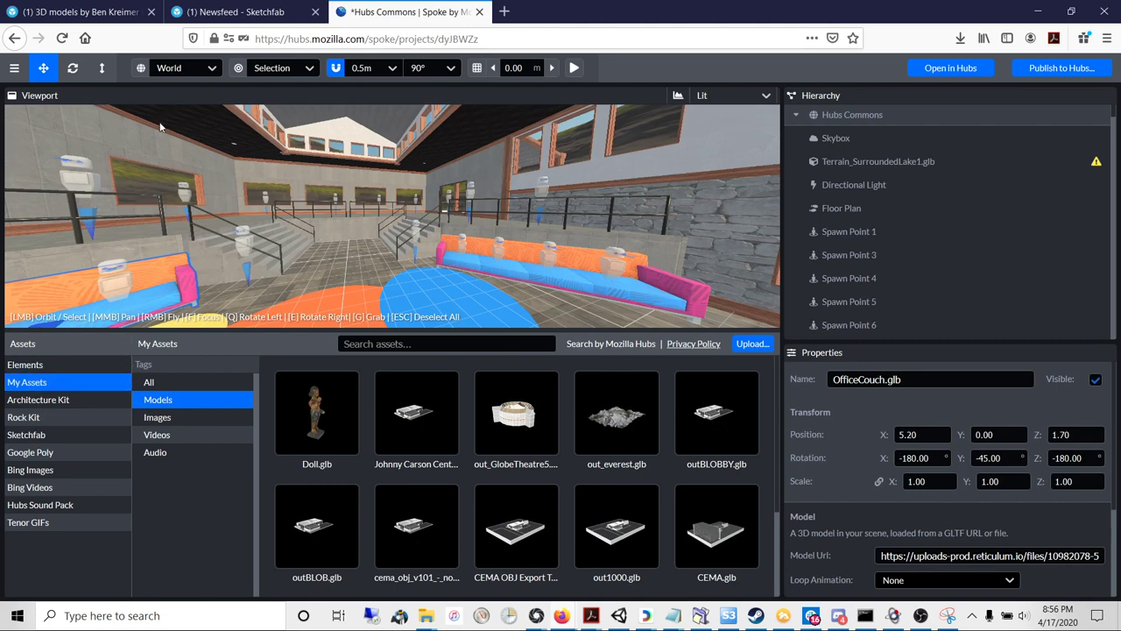
pyautogui.click(95, 14)
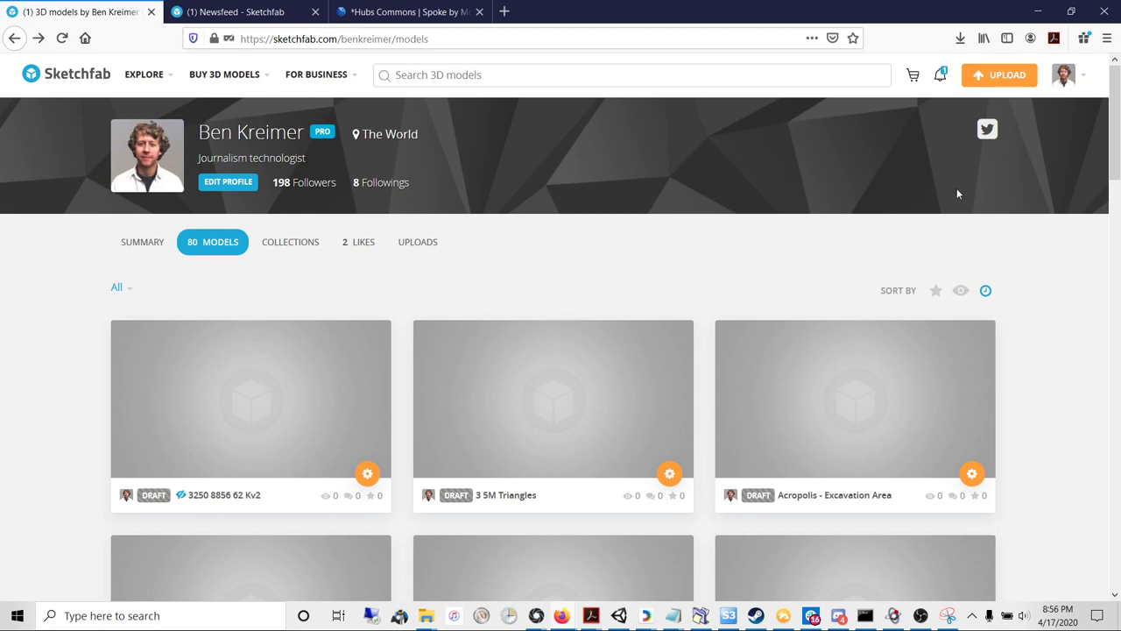
# Start a new Sketchfab model upload and bring the head-files folder into view
pyautogui.click(997, 75)
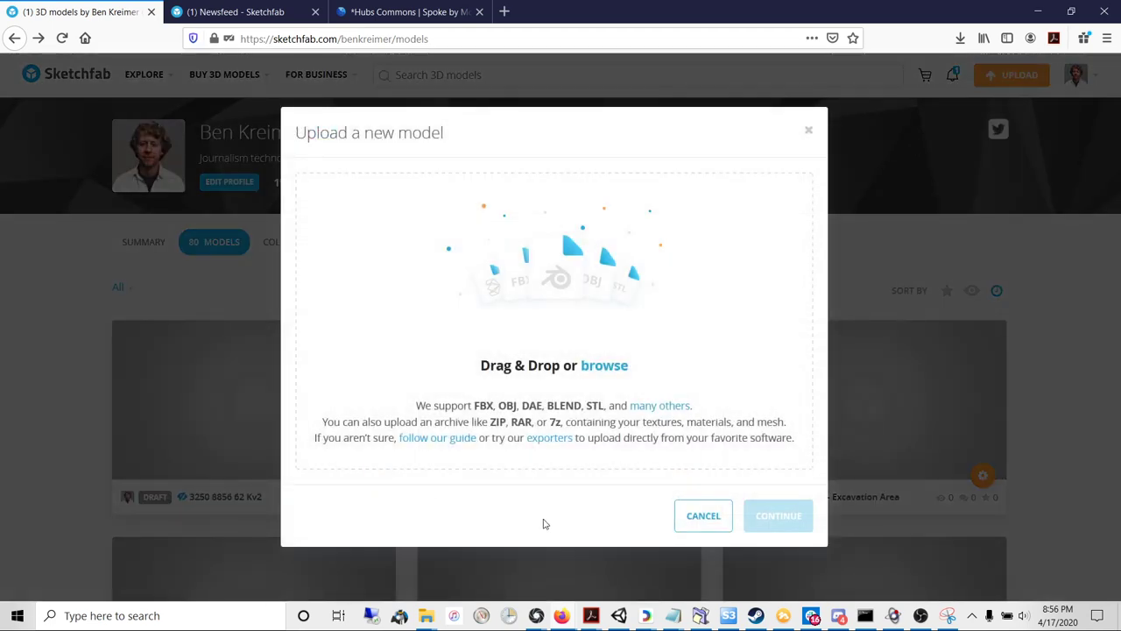
pyautogui.hotkey('alt', 'Tab')
pyautogui.press('Tab')
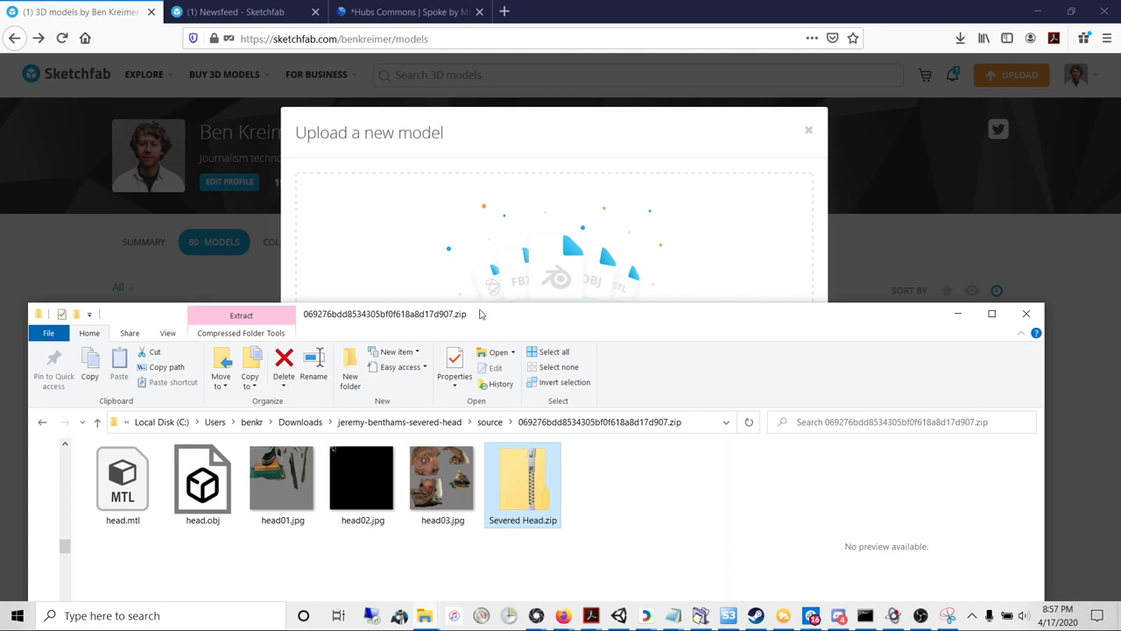
pyautogui.moveTo(480, 313); pyautogui.dragTo(481, 311)
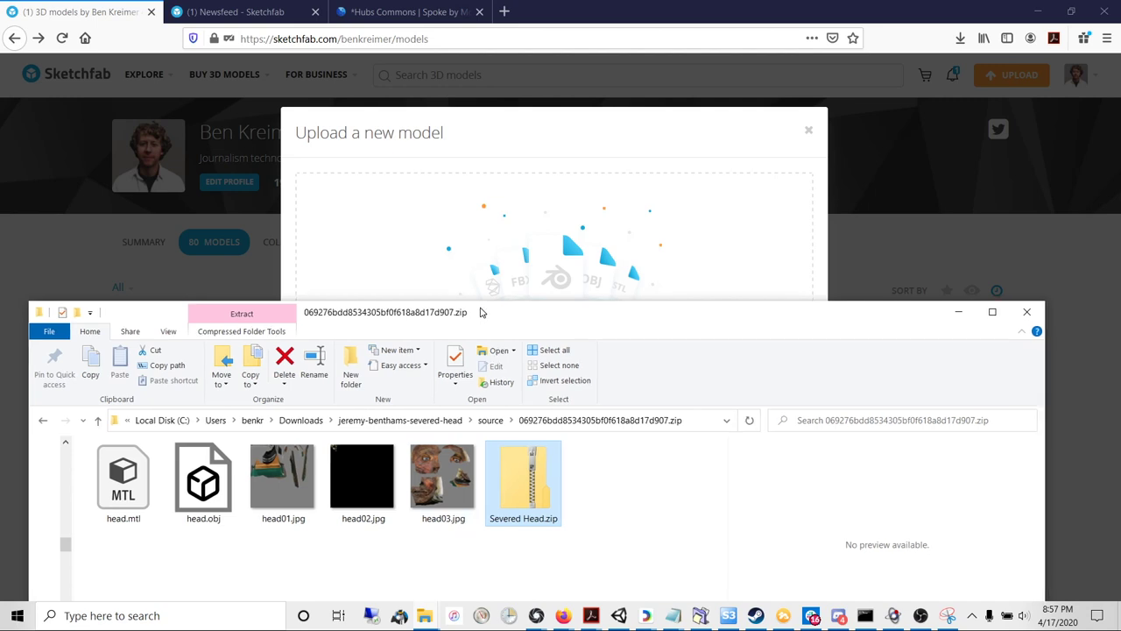
# Select the five head files: head.obj, head.mtl and the three JPG textures
pyautogui.click(446, 522)
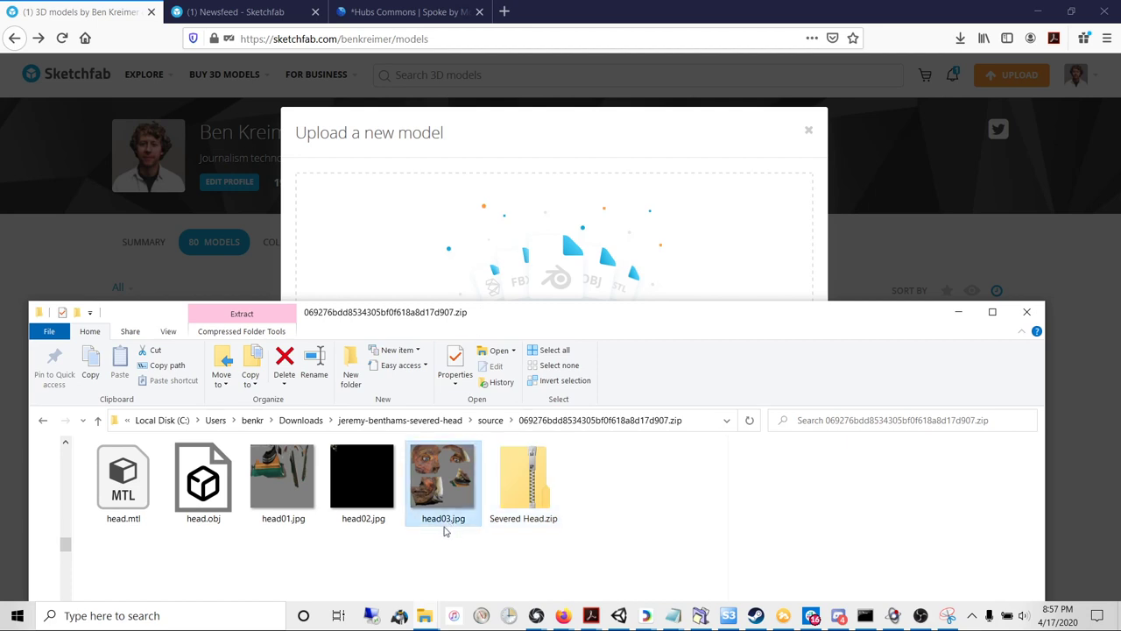
pyautogui.moveTo(444, 543); pyautogui.dragTo(173, 523)
pyautogui.click(283, 545)
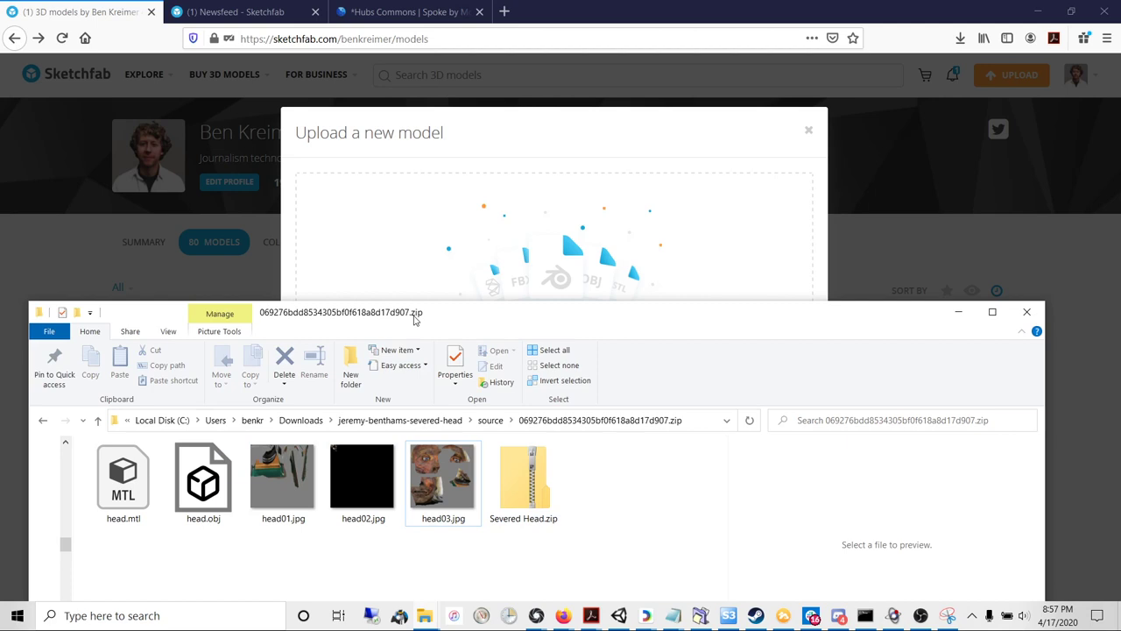
pyautogui.moveTo(416, 317); pyautogui.dragTo(482, 110)
pyautogui.moveTo(495, 341); pyautogui.dragTo(177, 298)
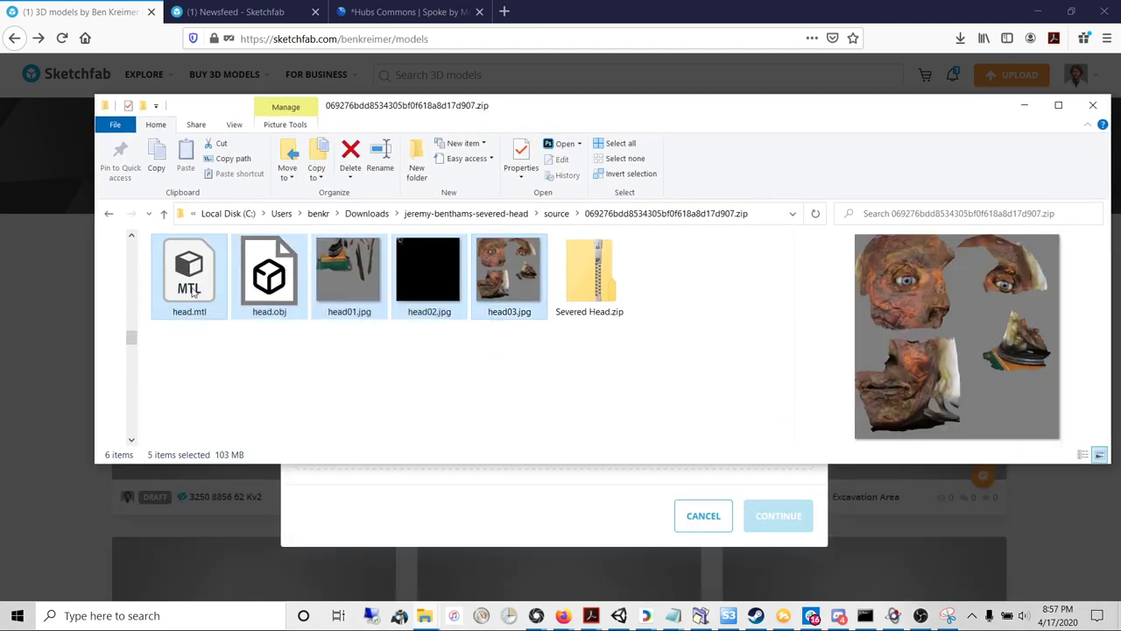
# Check the 7-Zip options for the files, then select Severed Head.zip instead
pyautogui.rightClick(494, 293)
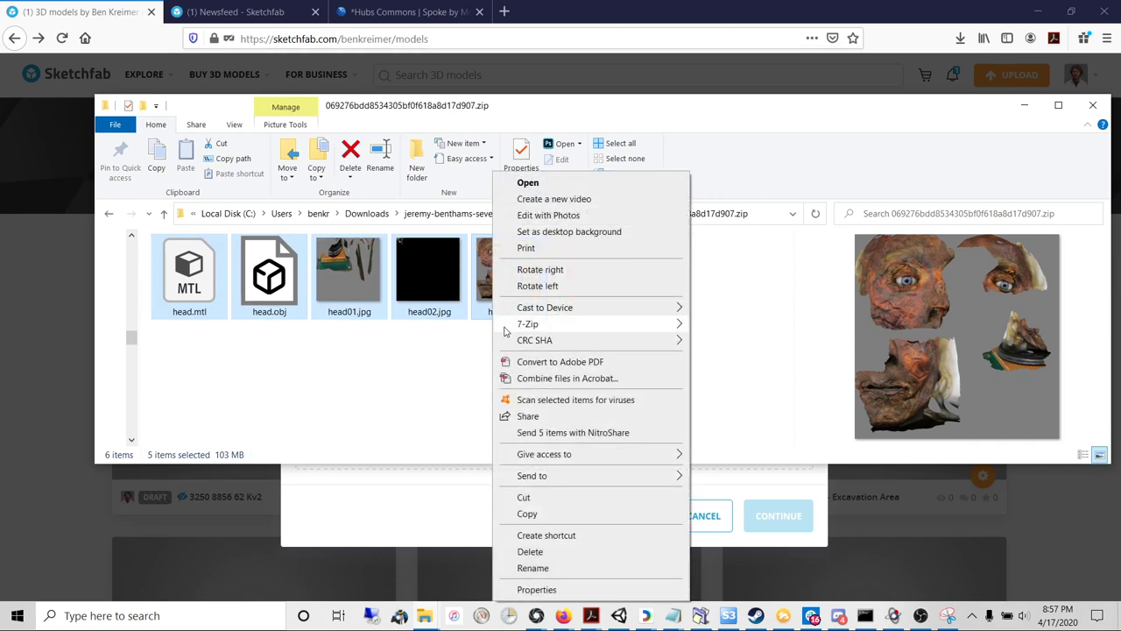
pyautogui.moveTo(506, 328)
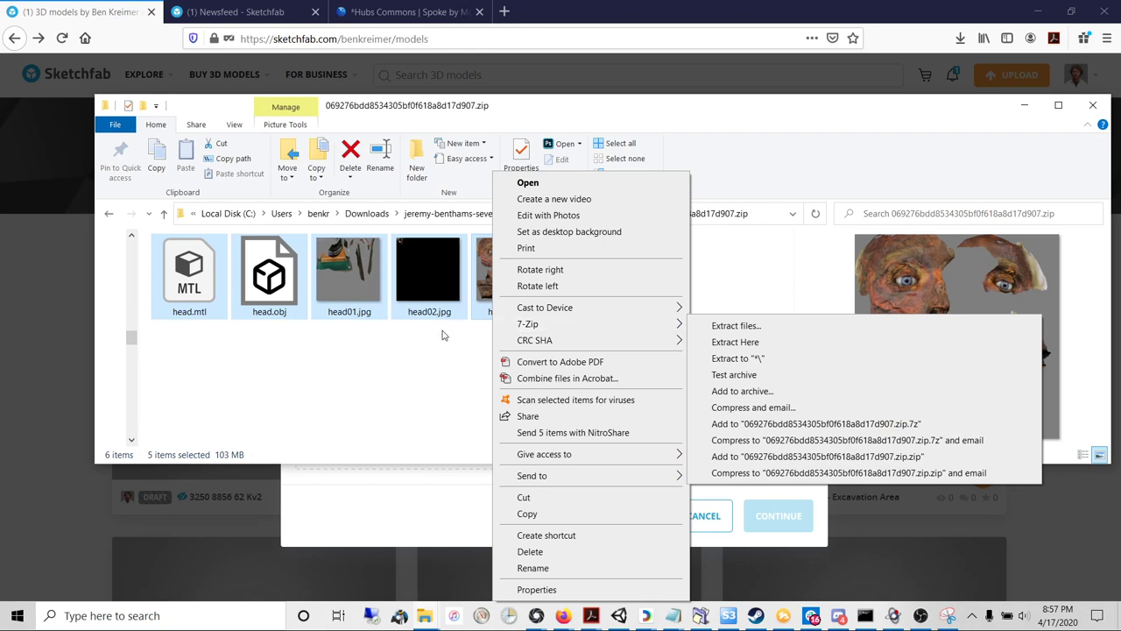
pyautogui.click(421, 347)
pyautogui.click(596, 285)
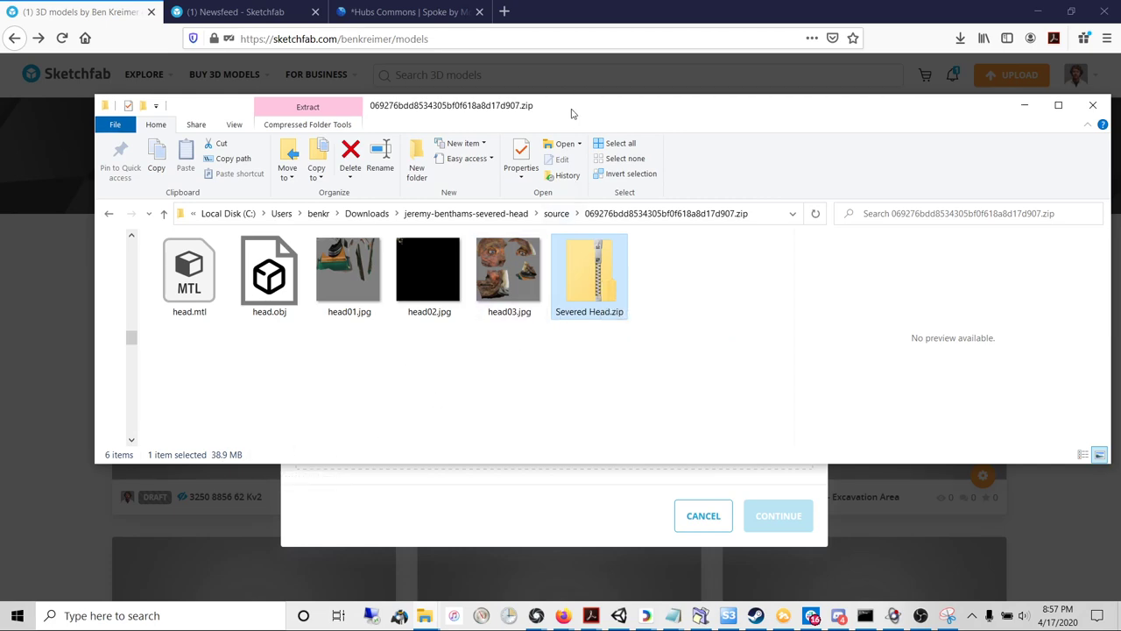
# Drop Severed Head.zip into Sketchfab's upload dialog so the file inspection begins
pyautogui.moveTo(571, 112); pyautogui.dragTo(542, 276)
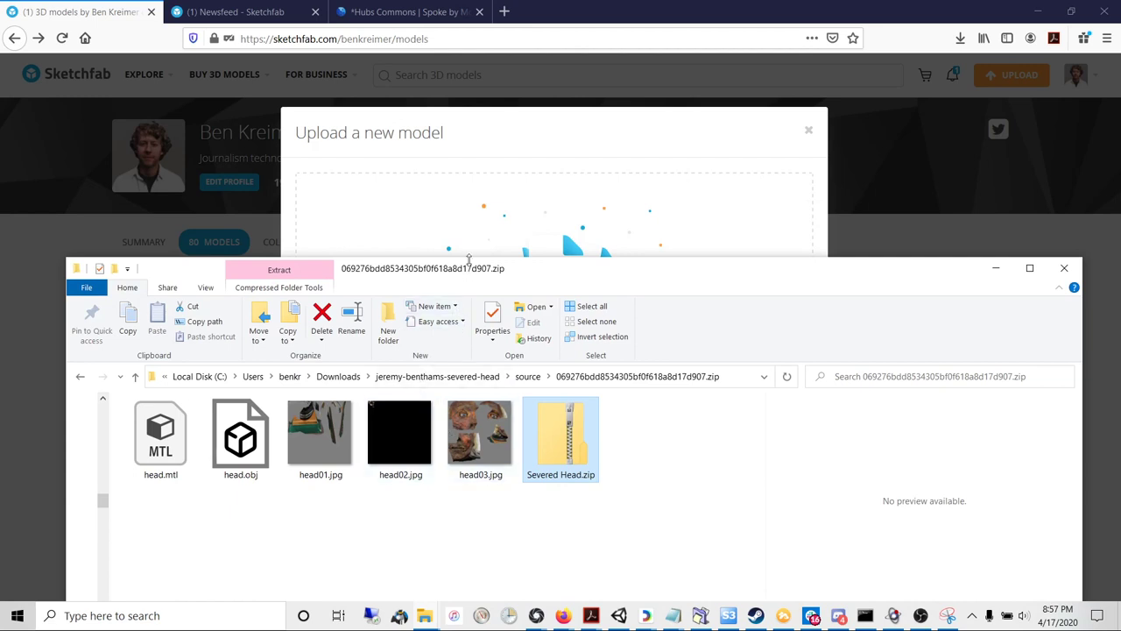
pyautogui.moveTo(469, 258); pyautogui.dragTo(416, 400)
pyautogui.moveTo(495, 574); pyautogui.dragTo(494, 312)
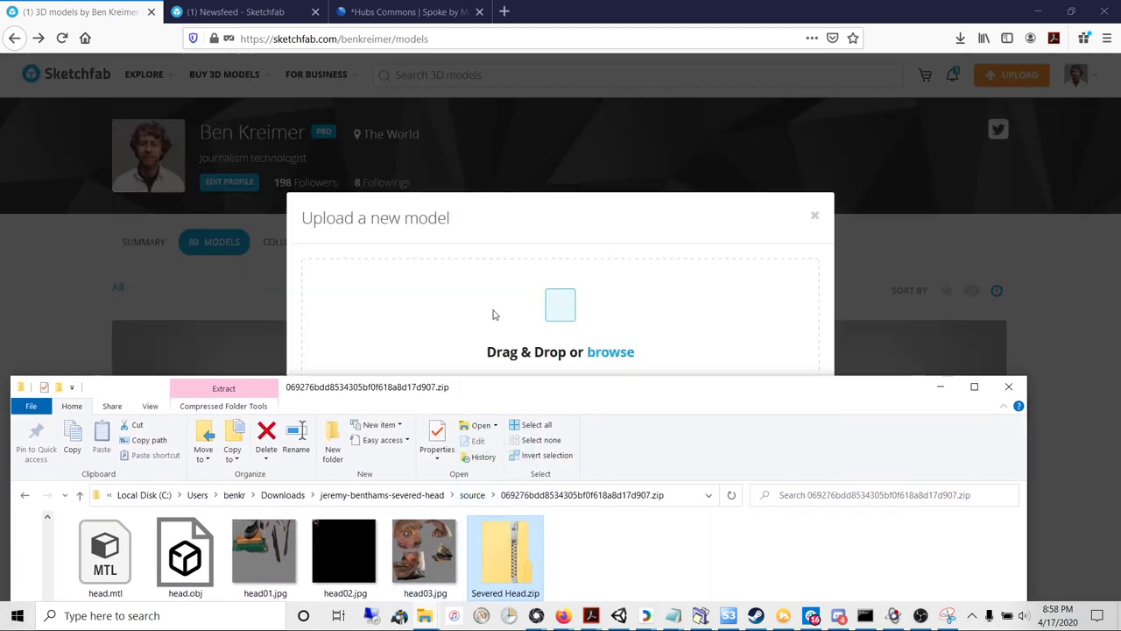
pyautogui.click(496, 298)
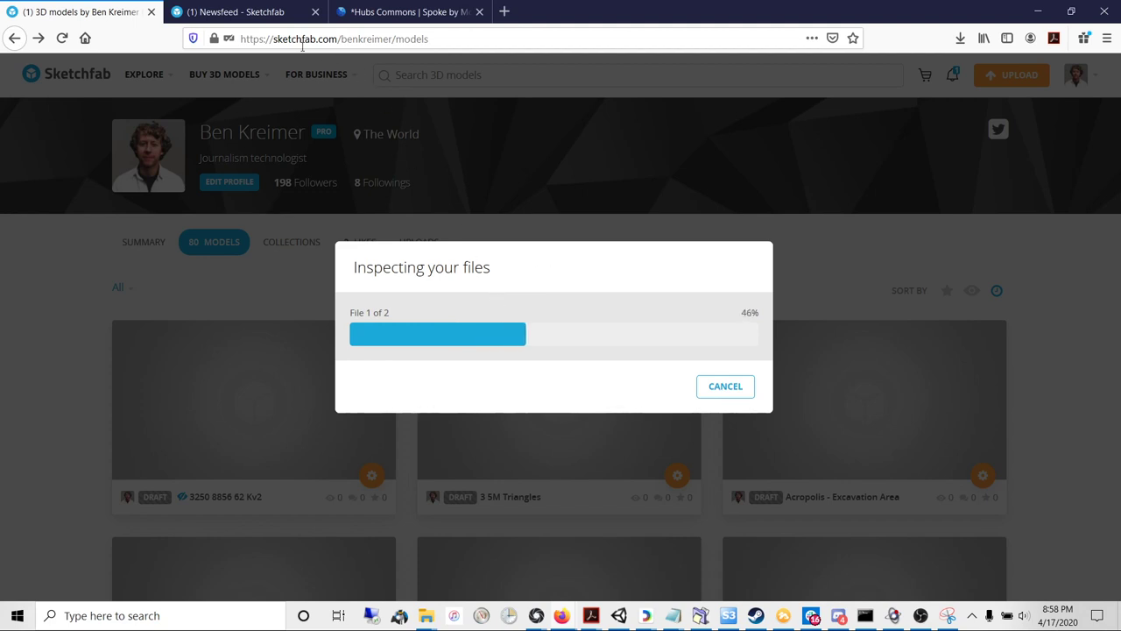
# Continue the Severed Head upload and let processing finish on the Edit model page
pyautogui.click(239, 22)
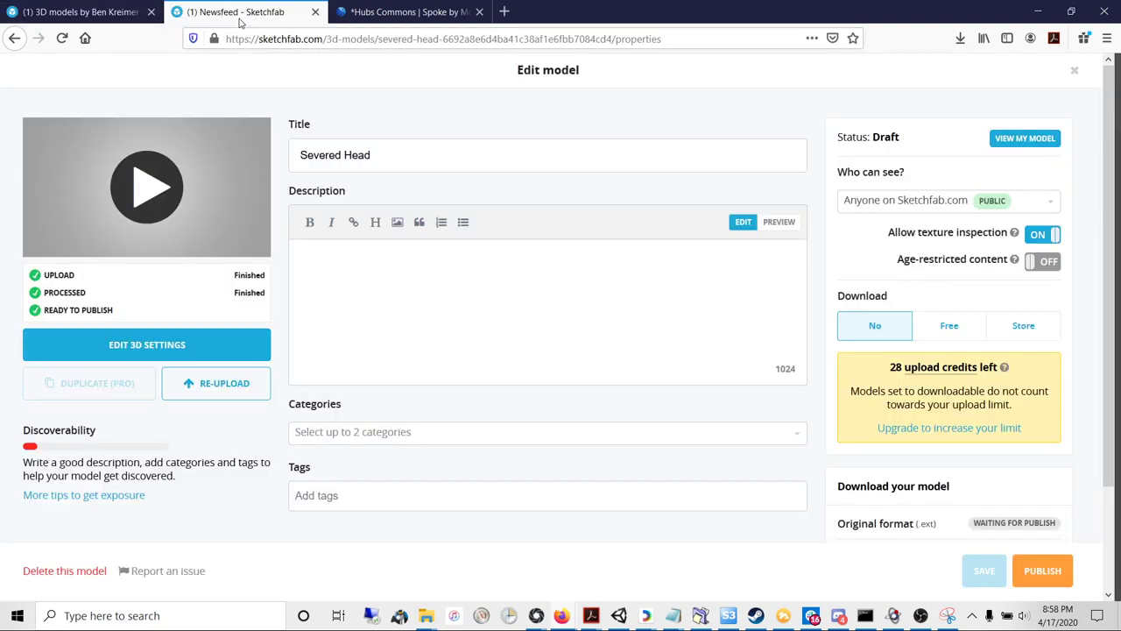
pyautogui.click(61, 19)
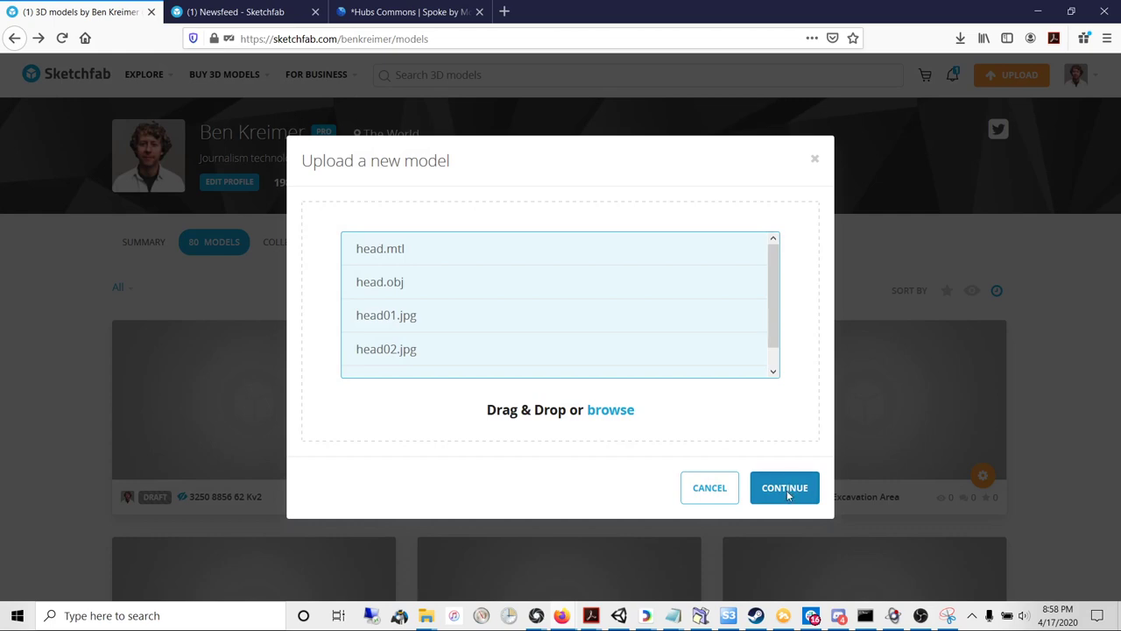
pyautogui.click(785, 490)
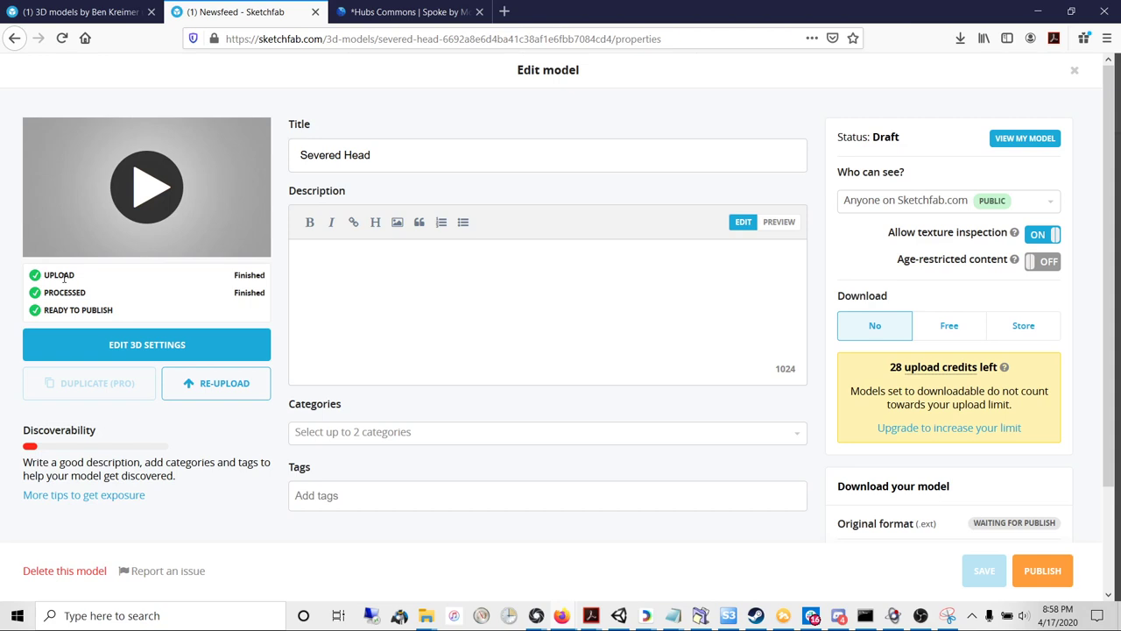
pyautogui.moveTo(90, 296); pyautogui.dragTo(39, 292)
# Set the model's Download option to Free under CC Attribution
pyautogui.click(178, 304)
pyautogui.moveTo(113, 311); pyautogui.dragTo(56, 310)
pyautogui.click(185, 298)
pyautogui.scroll(-2, 193, 291)
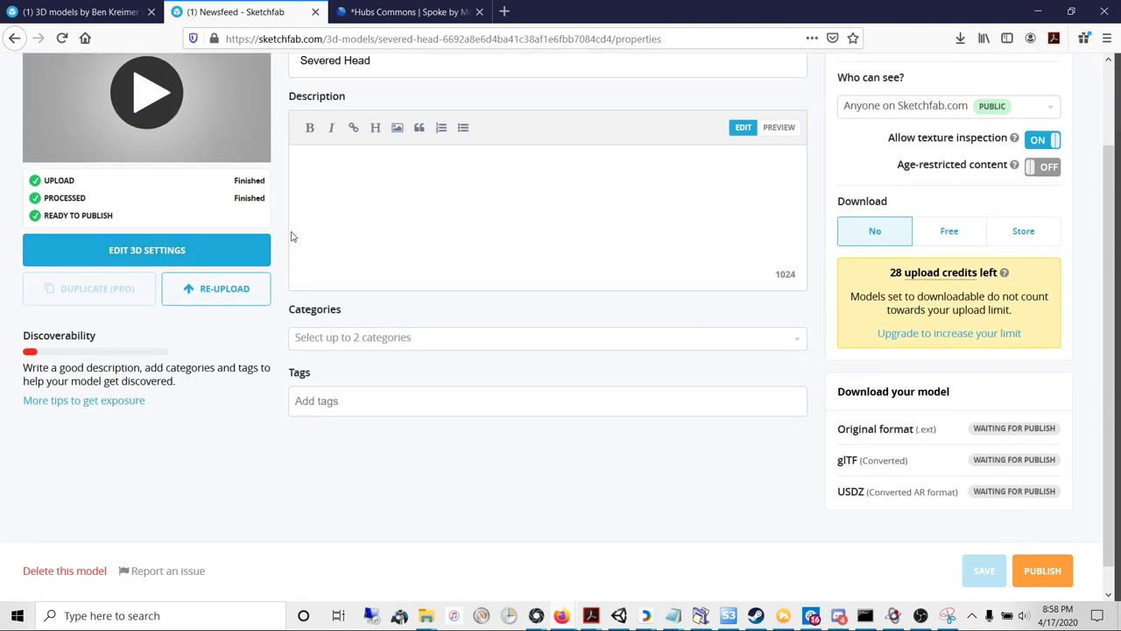
pyautogui.scroll(2, 293, 235)
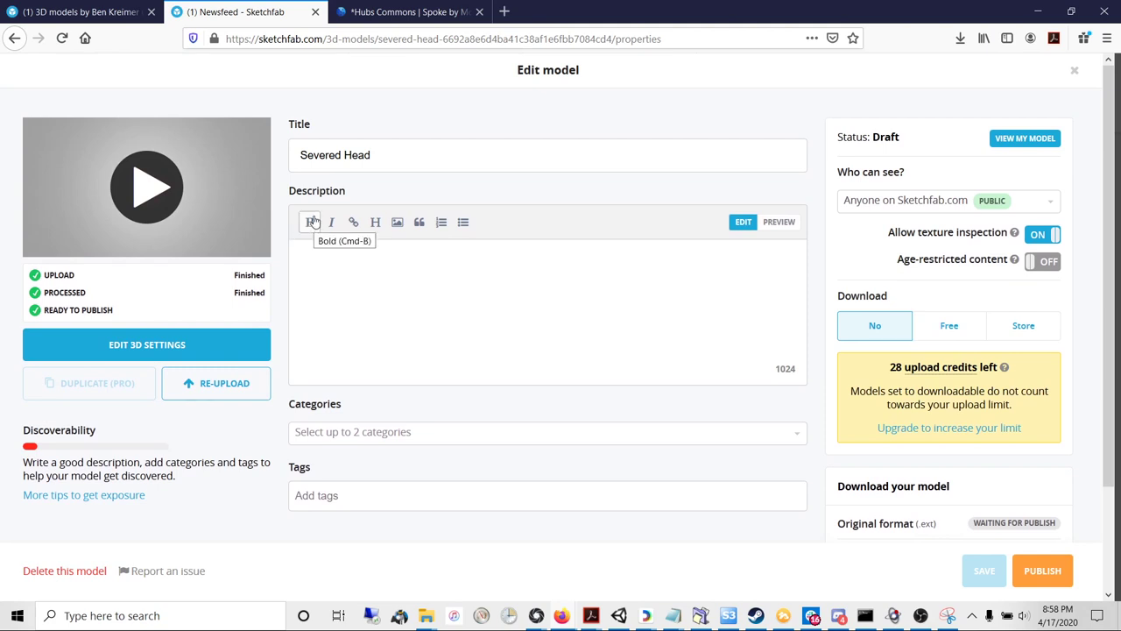
pyautogui.click(928, 329)
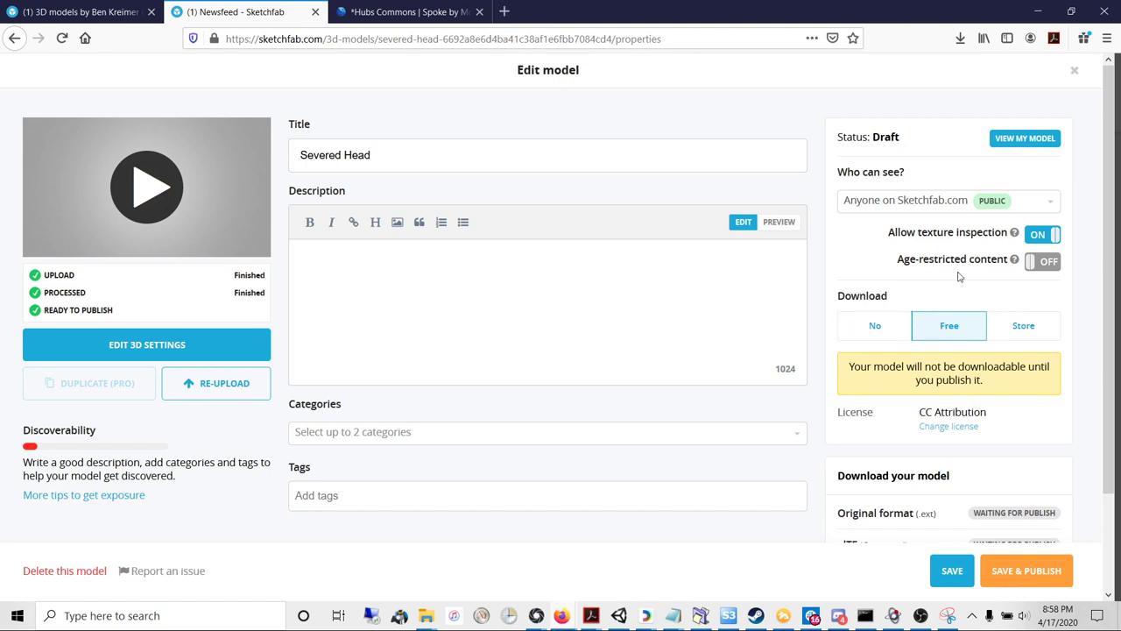
# Set Who can see? to Anyone with the link (Private)
pyautogui.click(1017, 203)
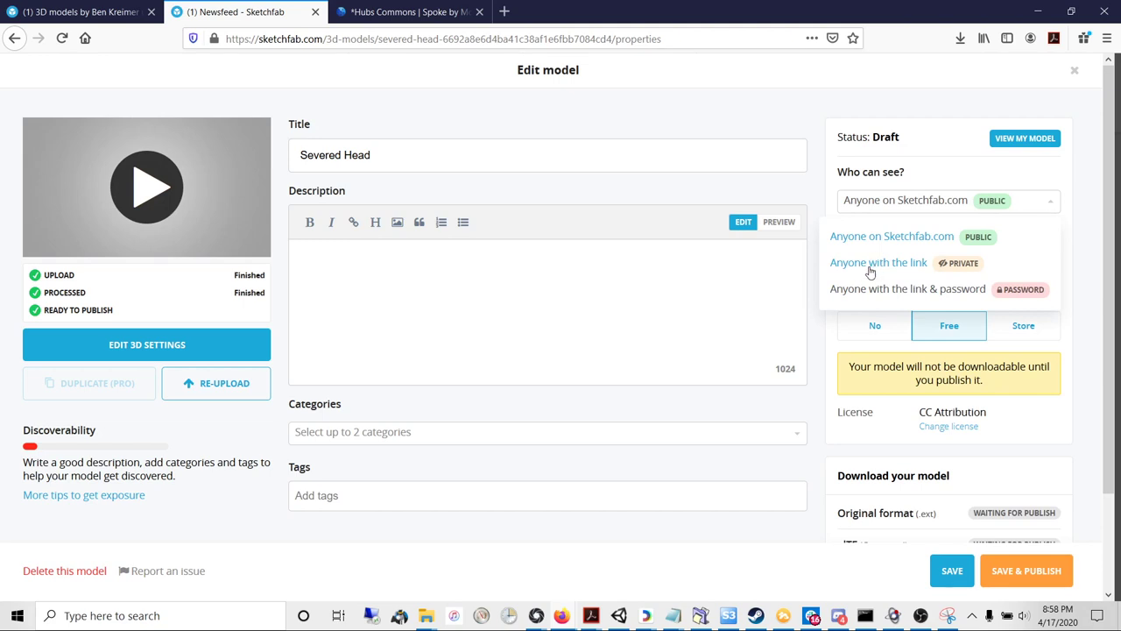
pyautogui.click(870, 270)
pyautogui.click(930, 204)
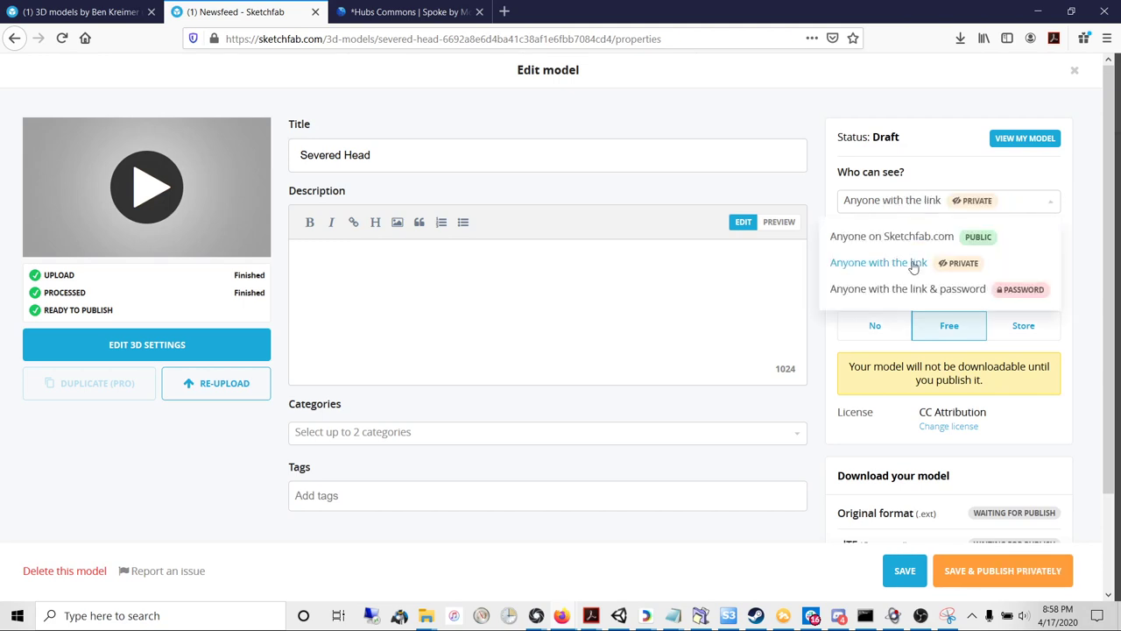
pyautogui.click(930, 263)
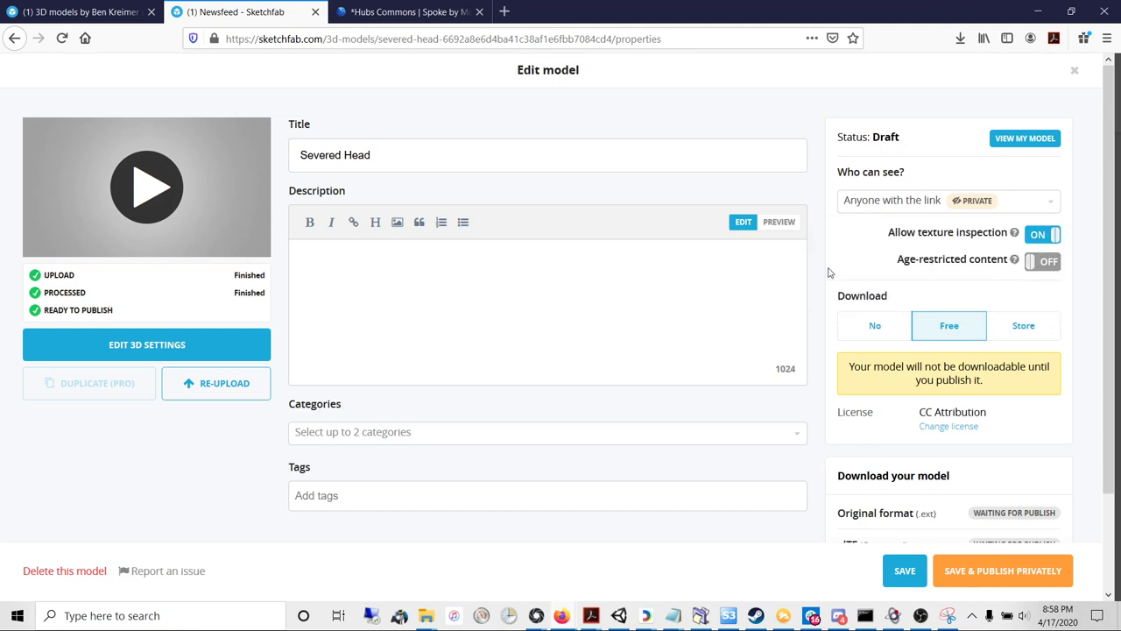
# Review the glTF (Converted) and USDZ rows in the download section
pyautogui.scroll(-2, 817, 274)
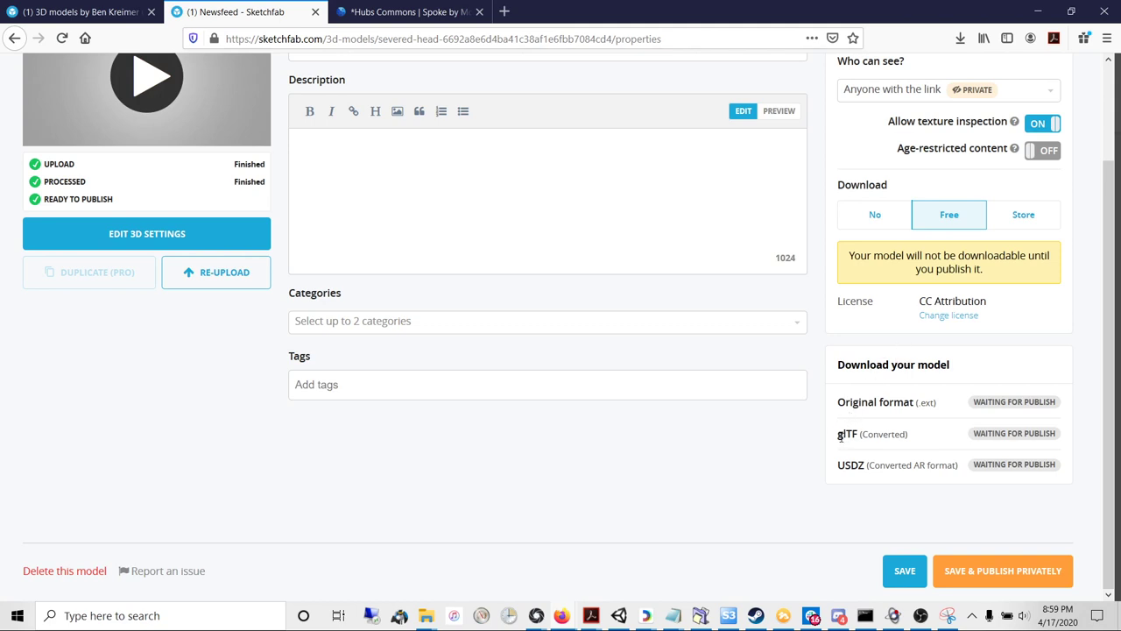
pyautogui.moveTo(840, 437); pyautogui.dragTo(911, 434)
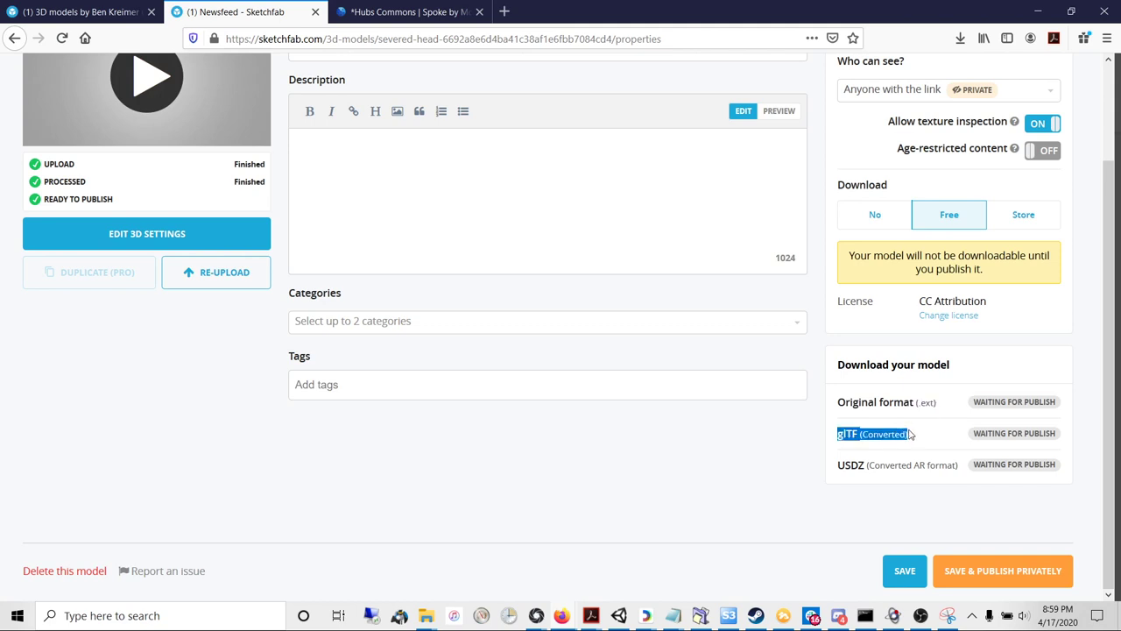
pyautogui.click(866, 438)
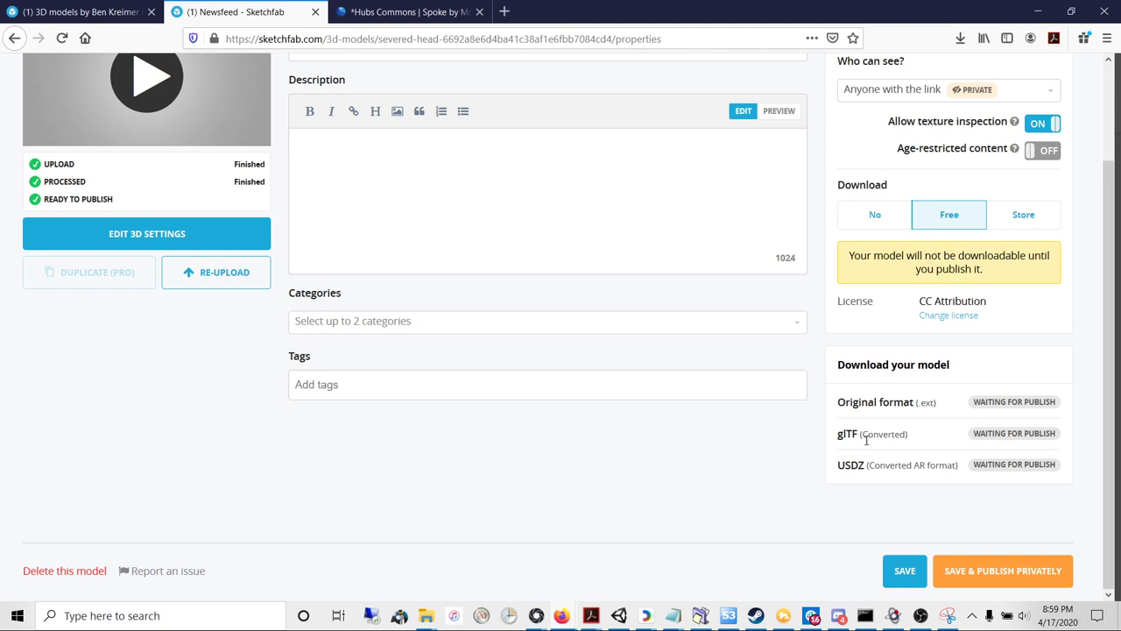
pyautogui.moveTo(839, 434); pyautogui.dragTo(915, 436)
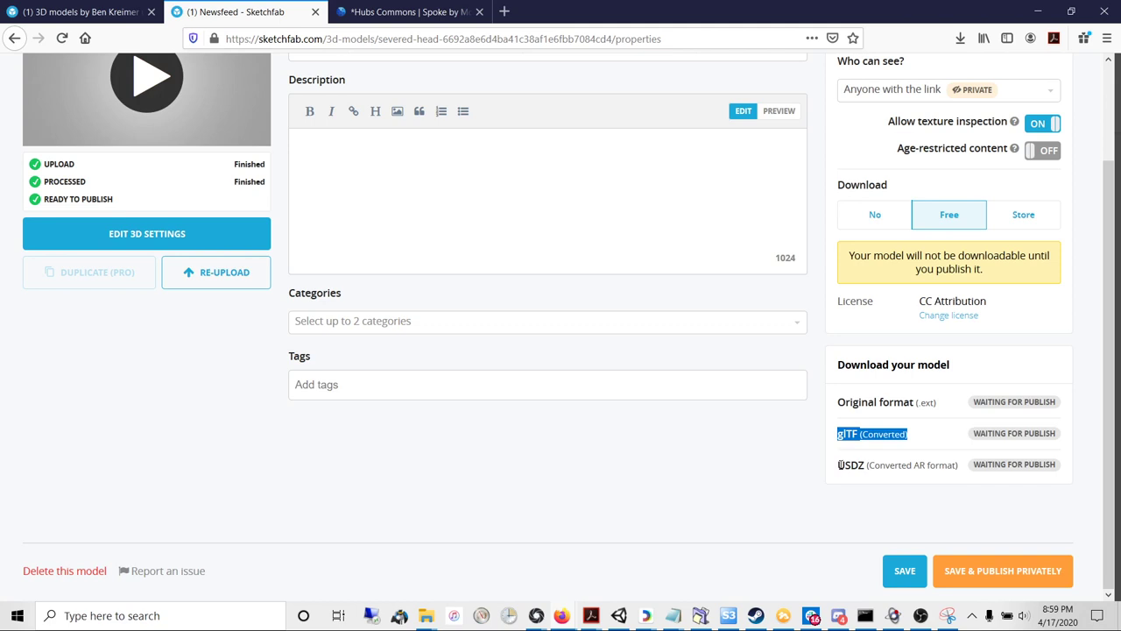
pyautogui.moveTo(838, 465); pyautogui.dragTo(866, 465)
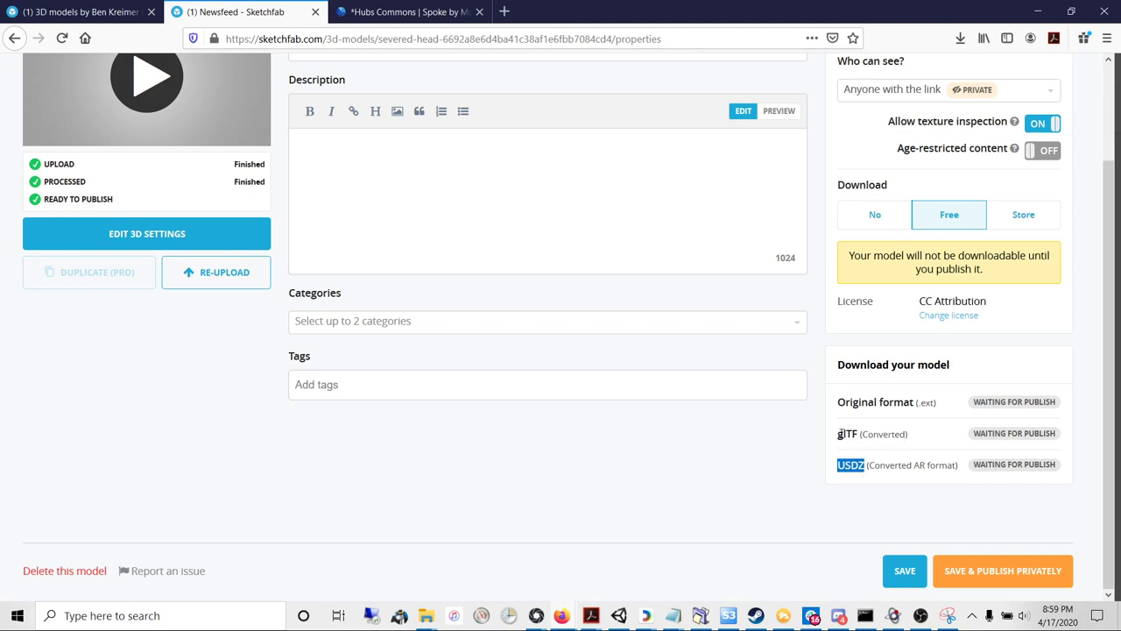
pyautogui.moveTo(838, 433); pyautogui.dragTo(911, 435)
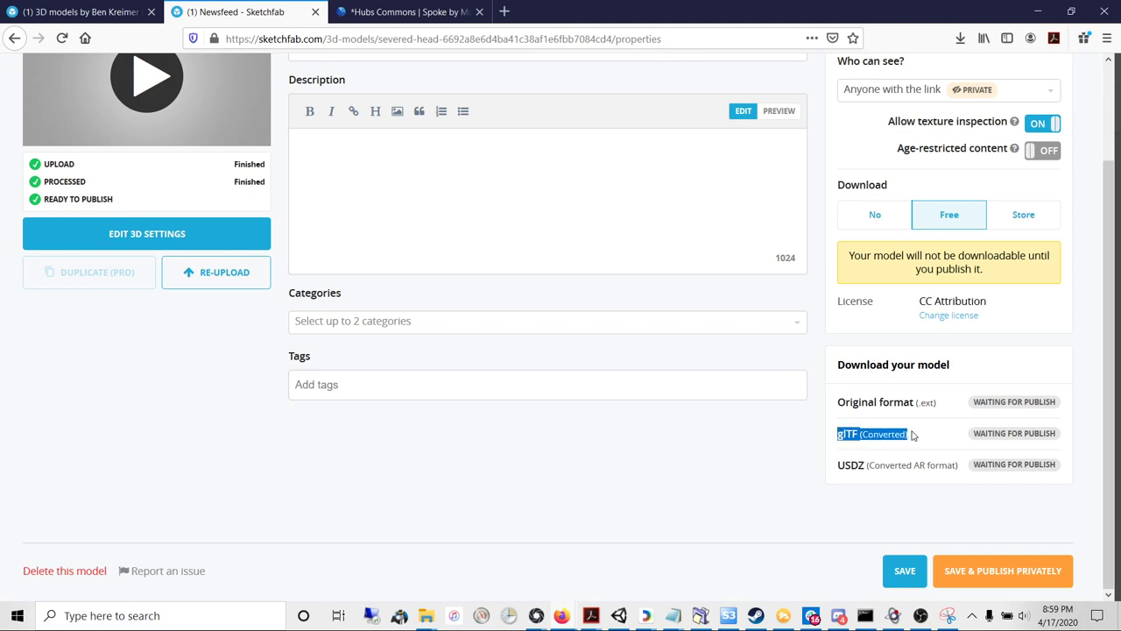
pyautogui.click(845, 436)
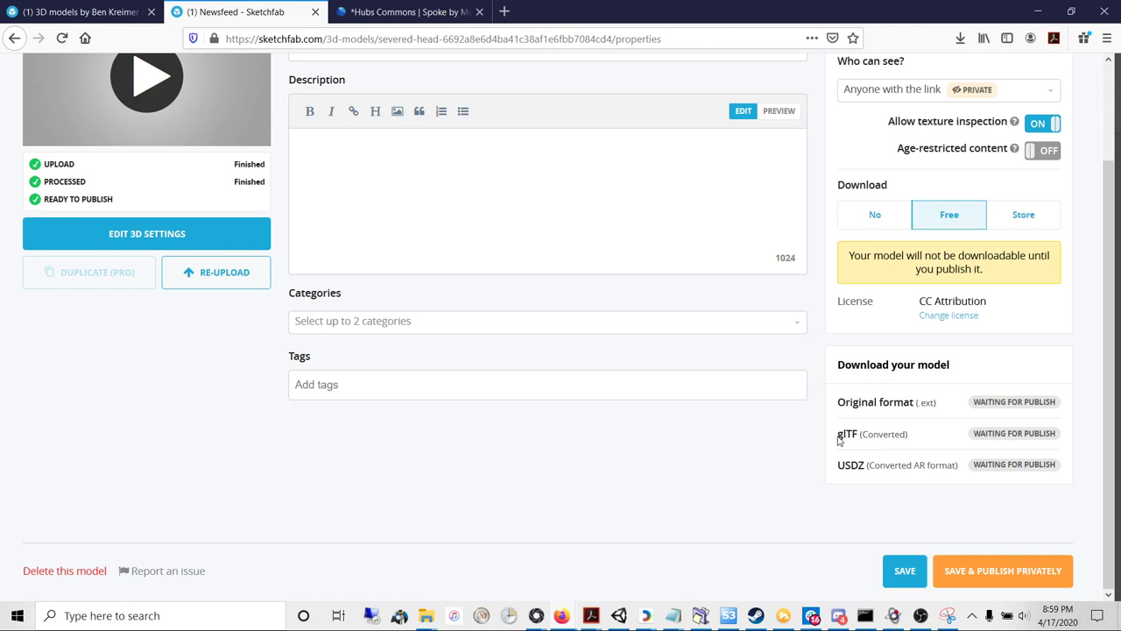
pyautogui.moveTo(839, 433); pyautogui.dragTo(861, 436)
# Publish Severed Head privately and copy its share link
pyautogui.click(951, 570)
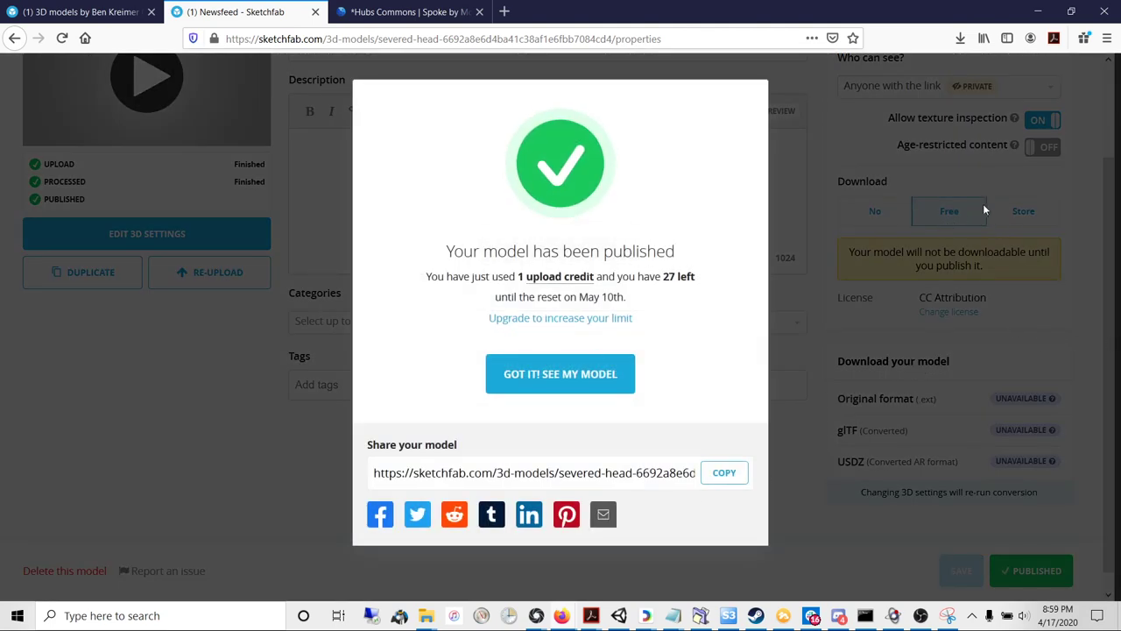
pyautogui.click(724, 474)
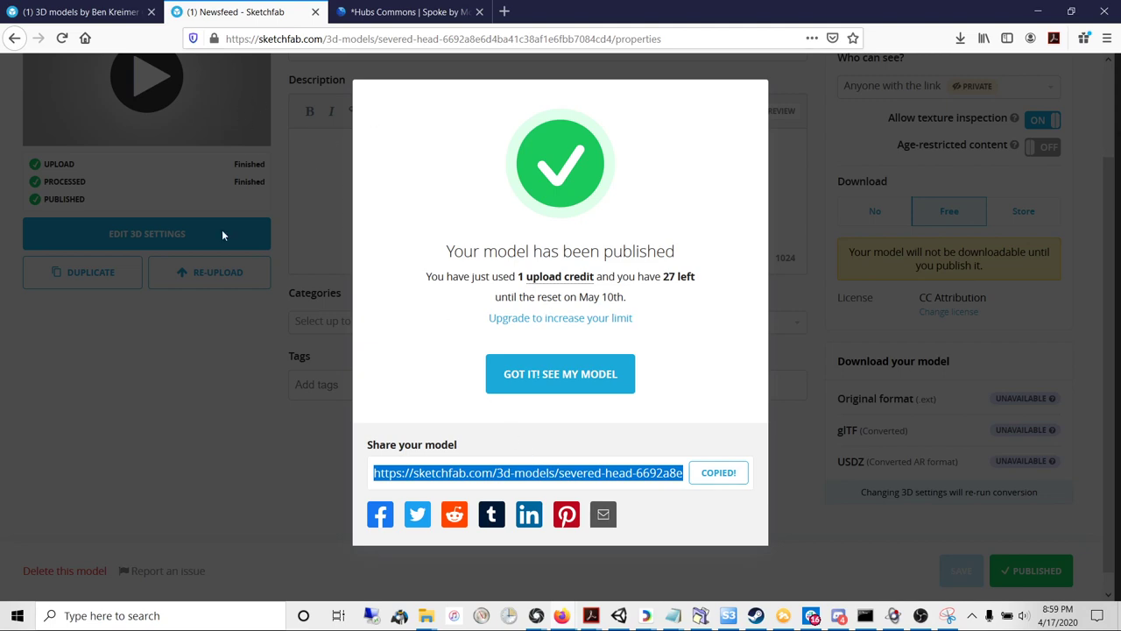
# Close the publish dialog, start the 3D preview without VR access, and rotate the head
pyautogui.click(167, 518)
pyautogui.scroll(2, 374, 353)
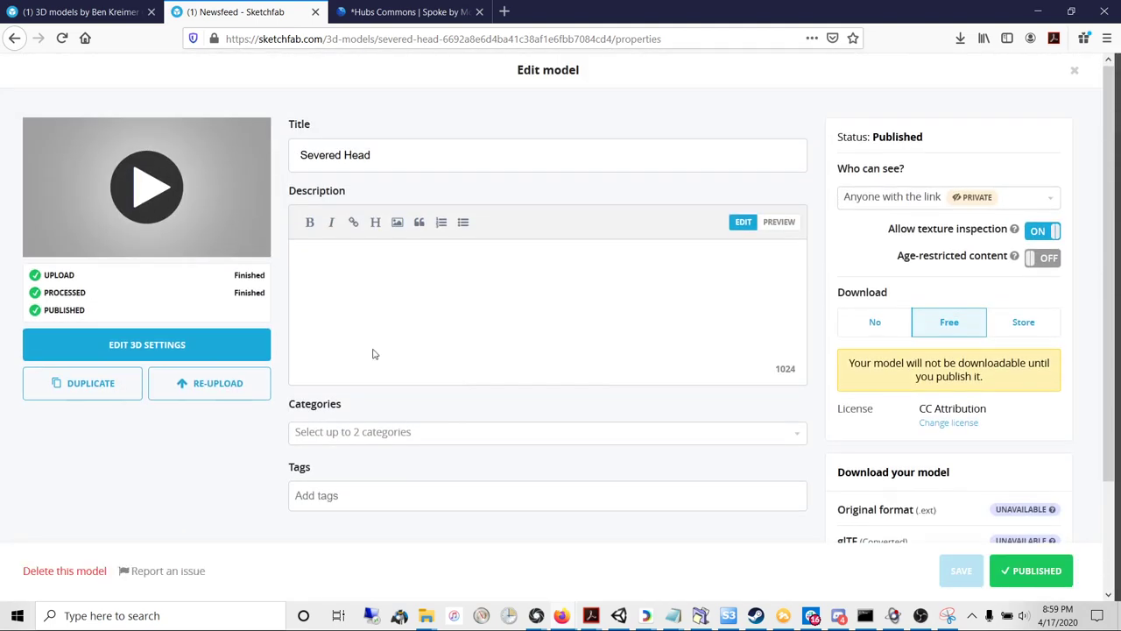
pyautogui.click(143, 189)
pyautogui.click(433, 142)
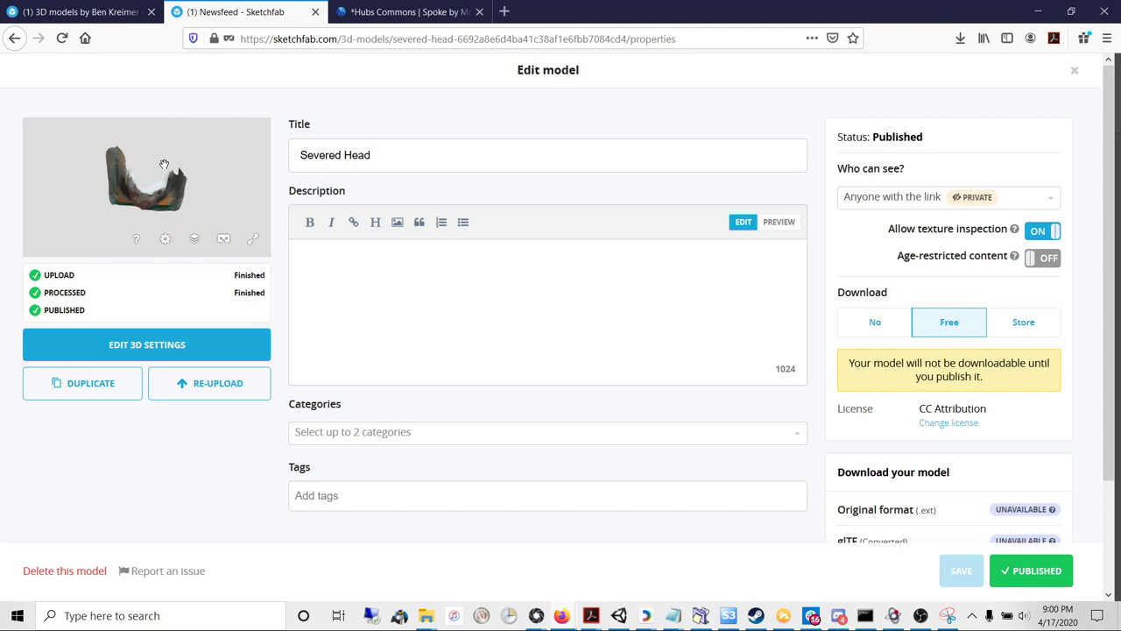
pyautogui.moveTo(163, 165); pyautogui.dragTo(142, 172)
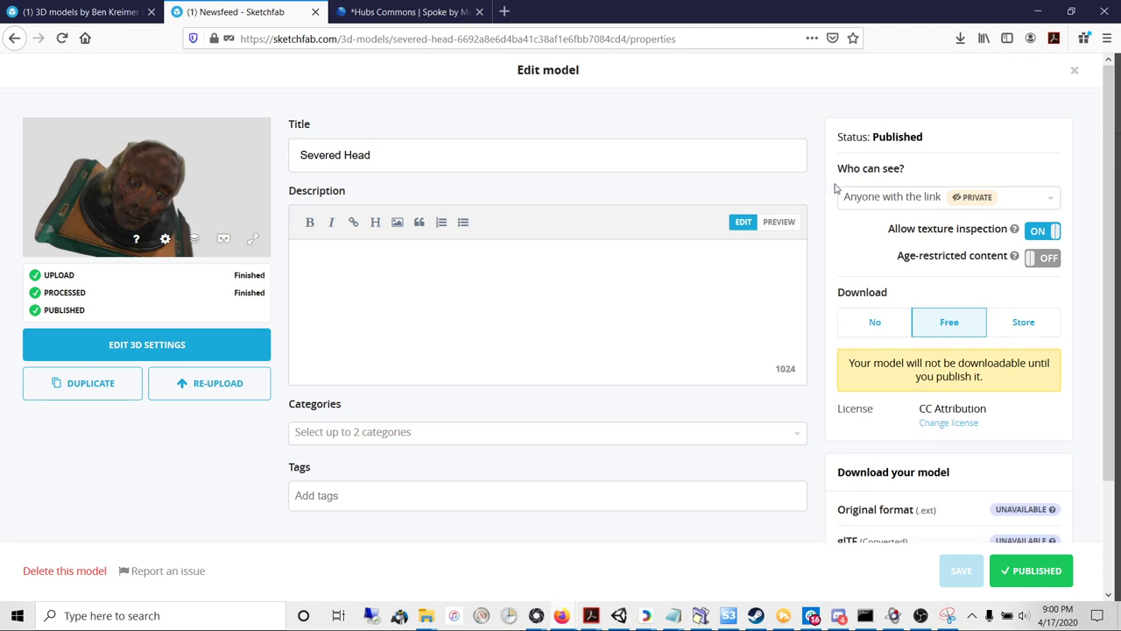
# Reload the page to see glTF Converting..., then return to the Hubs Commons Spoke project
pyautogui.scroll(-3, 835, 192)
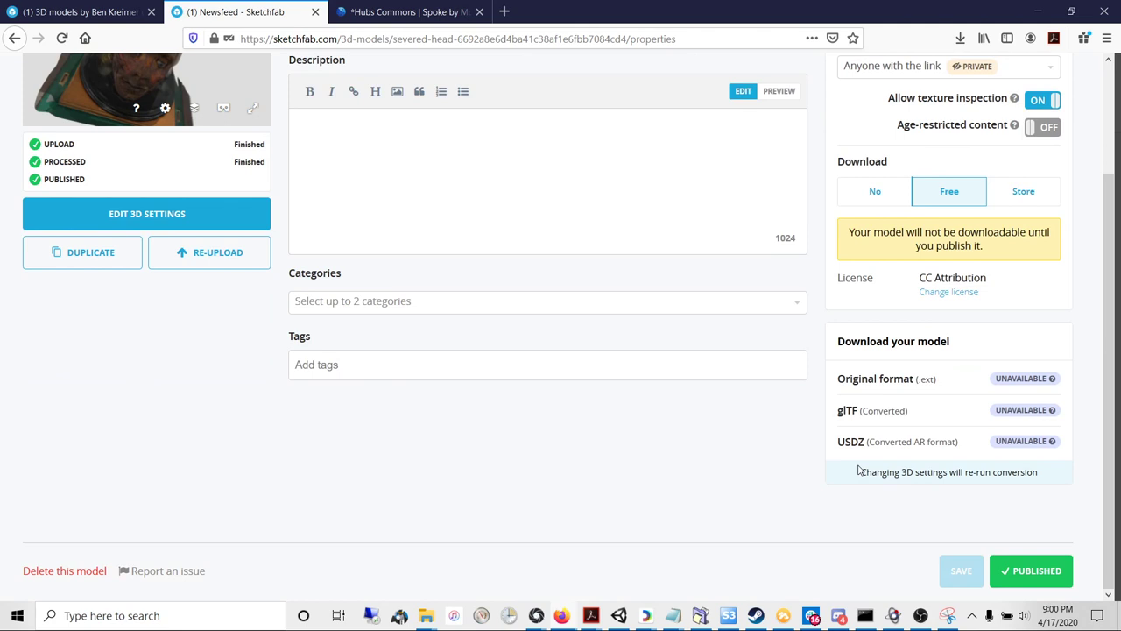
pyautogui.moveTo(839, 412); pyautogui.dragTo(927, 425)
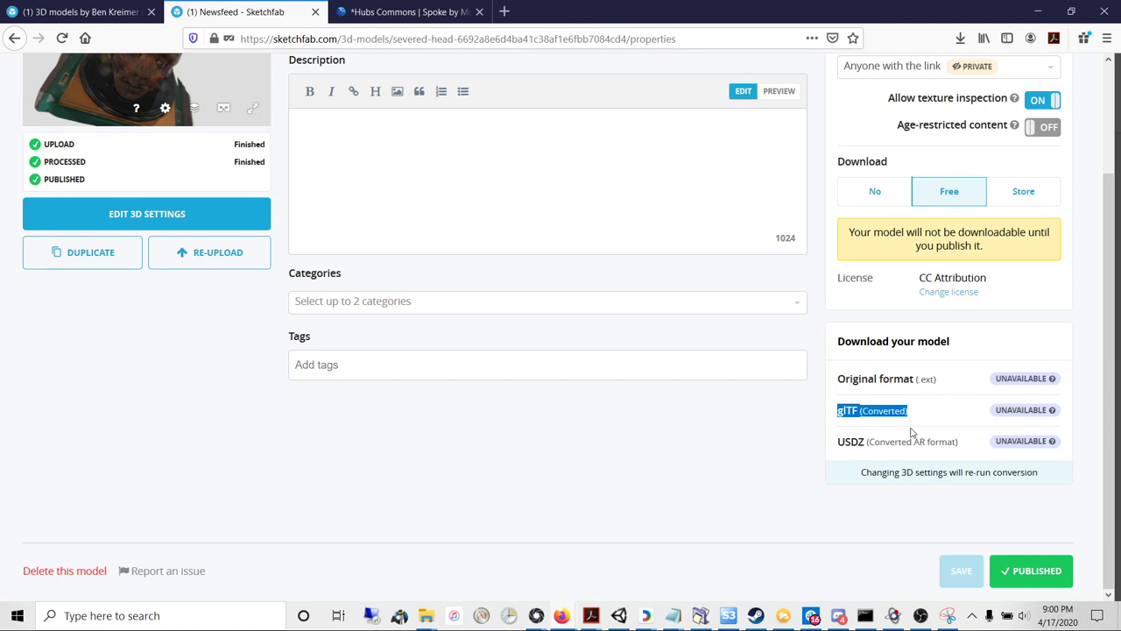
pyautogui.click(999, 410)
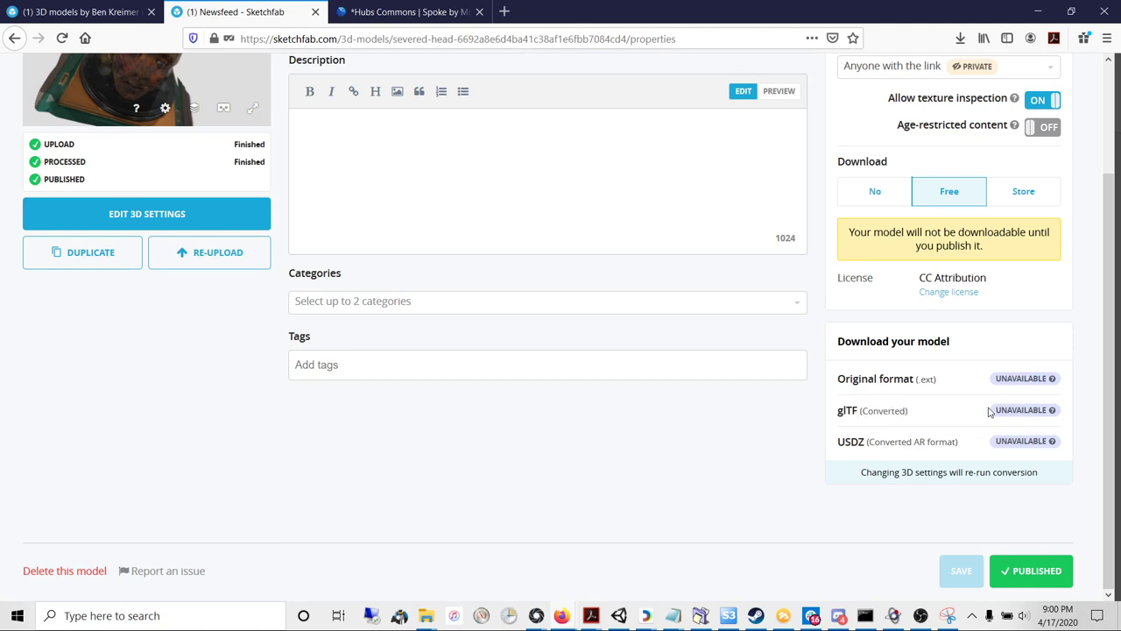
pyautogui.click(62, 39)
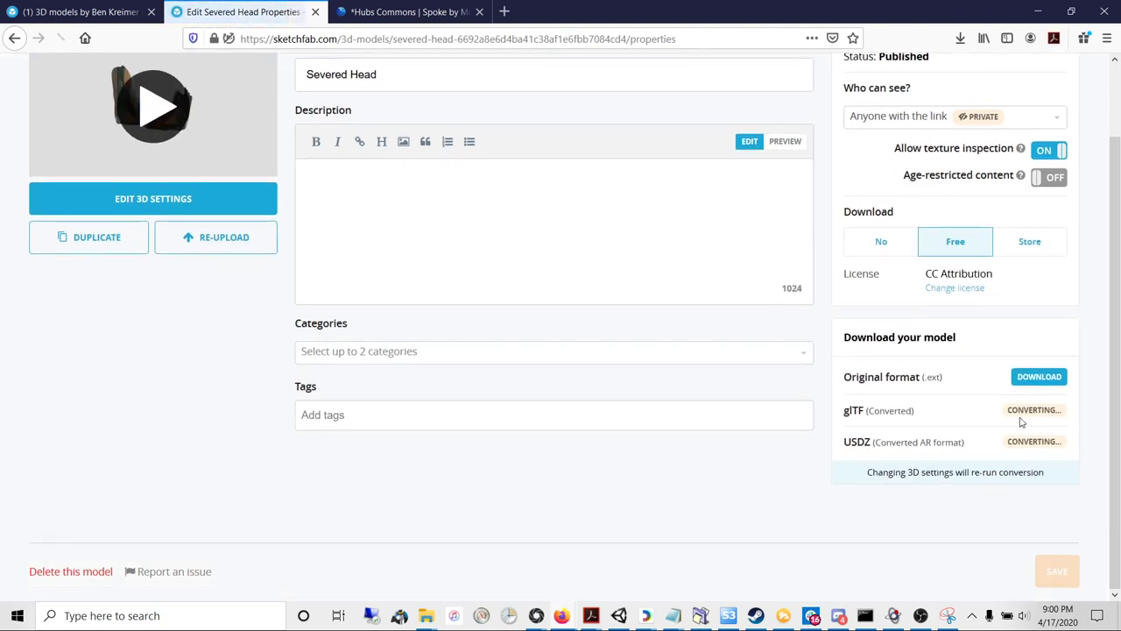
pyautogui.moveTo(1008, 410); pyautogui.dragTo(1063, 411)
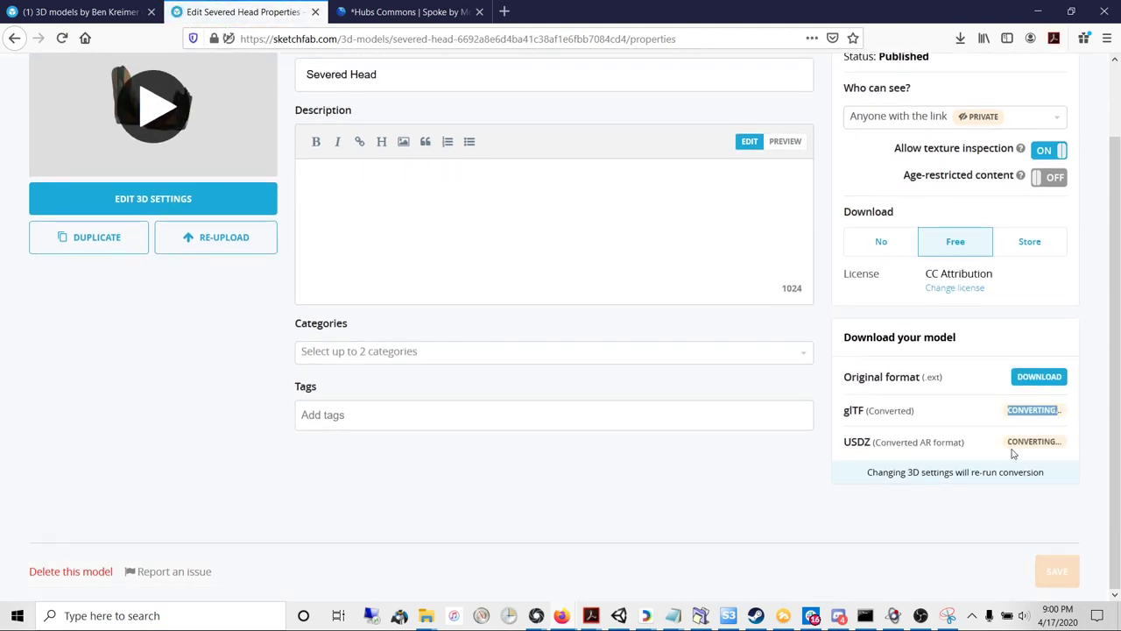
pyautogui.click(960, 416)
pyautogui.moveTo(844, 417); pyautogui.dragTo(917, 422)
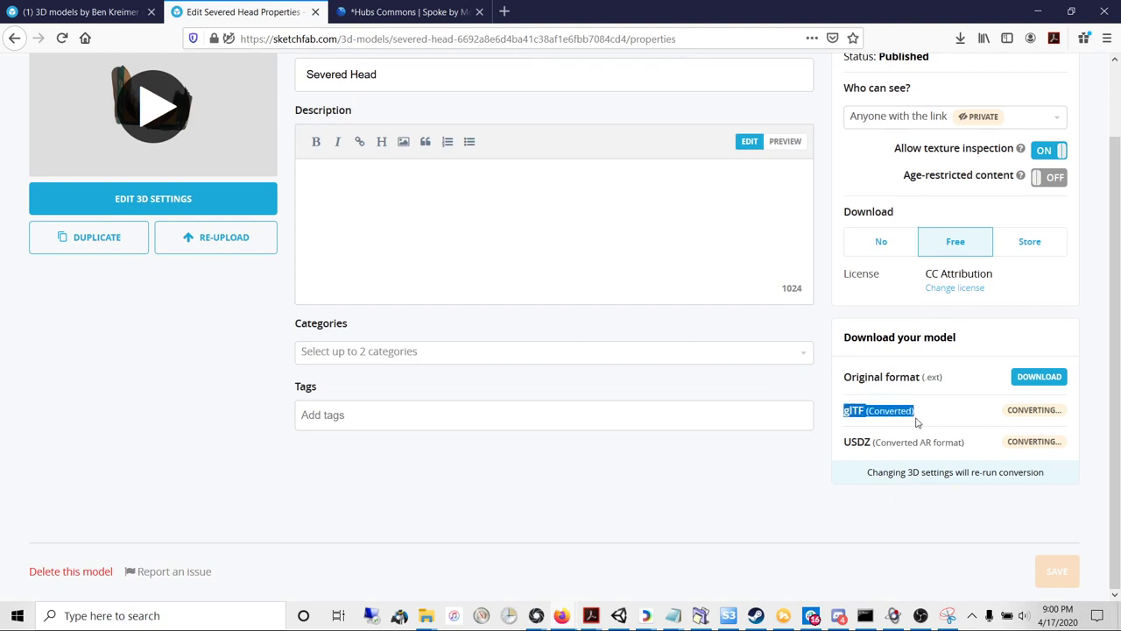
pyautogui.click(372, 12)
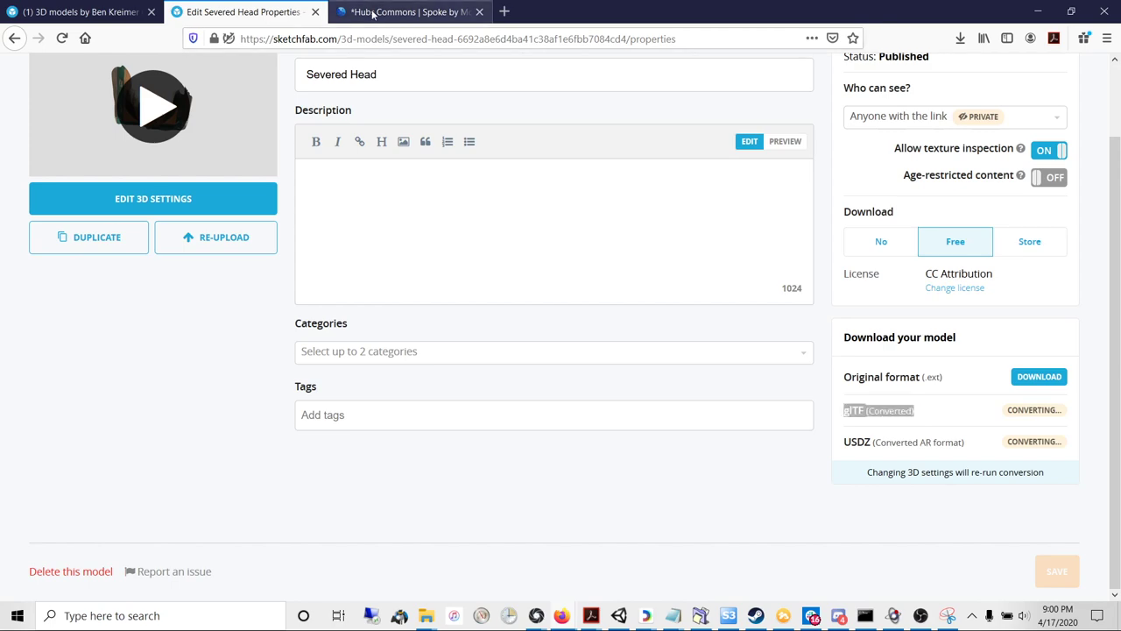
pyautogui.moveTo(391, 215); pyautogui.dragTo(491, 245, button='right')
# Drop a new Model element from Elements onto the floor near the stairs
pyautogui.press('s')
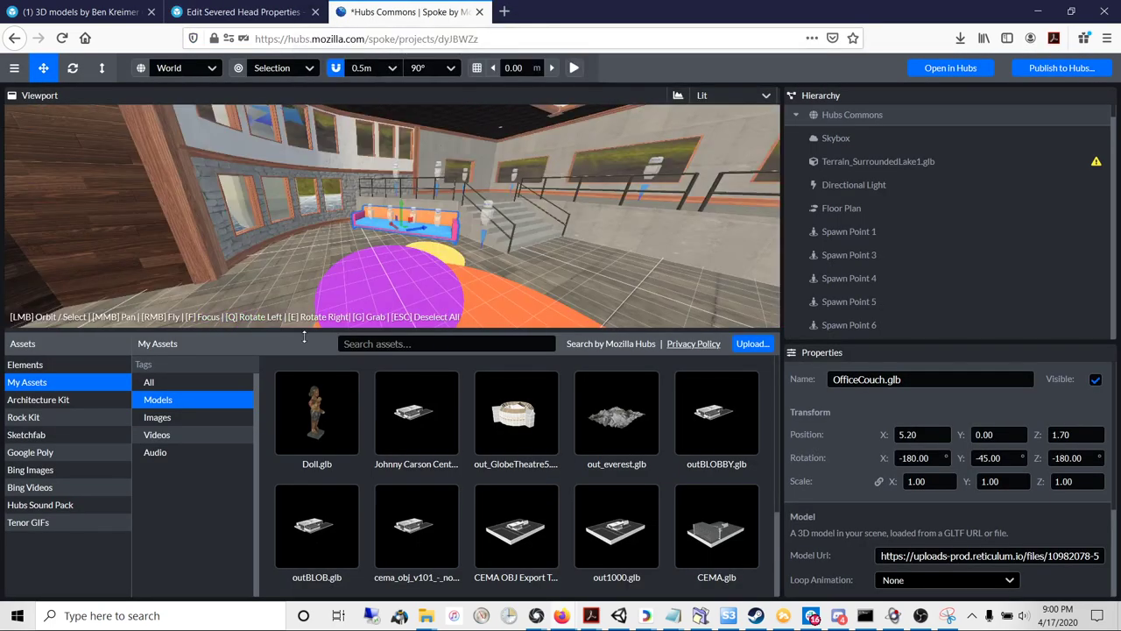
pyautogui.moveTo(565, 274); pyautogui.dragTo(564, 274, button='right')
pyautogui.press('w')
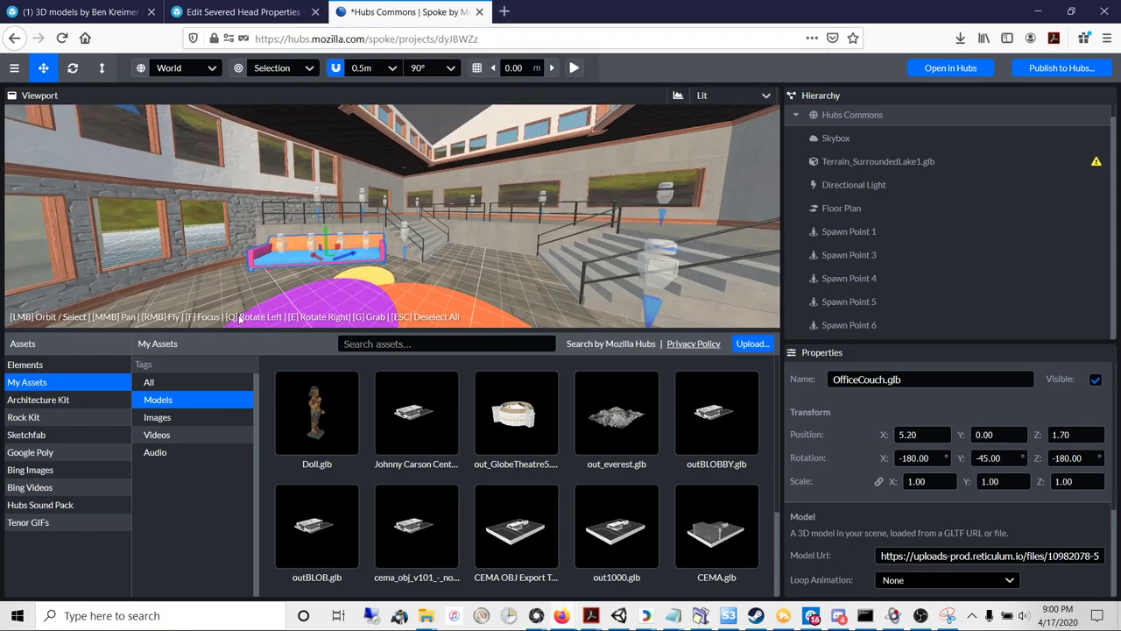
pyautogui.click(24, 365)
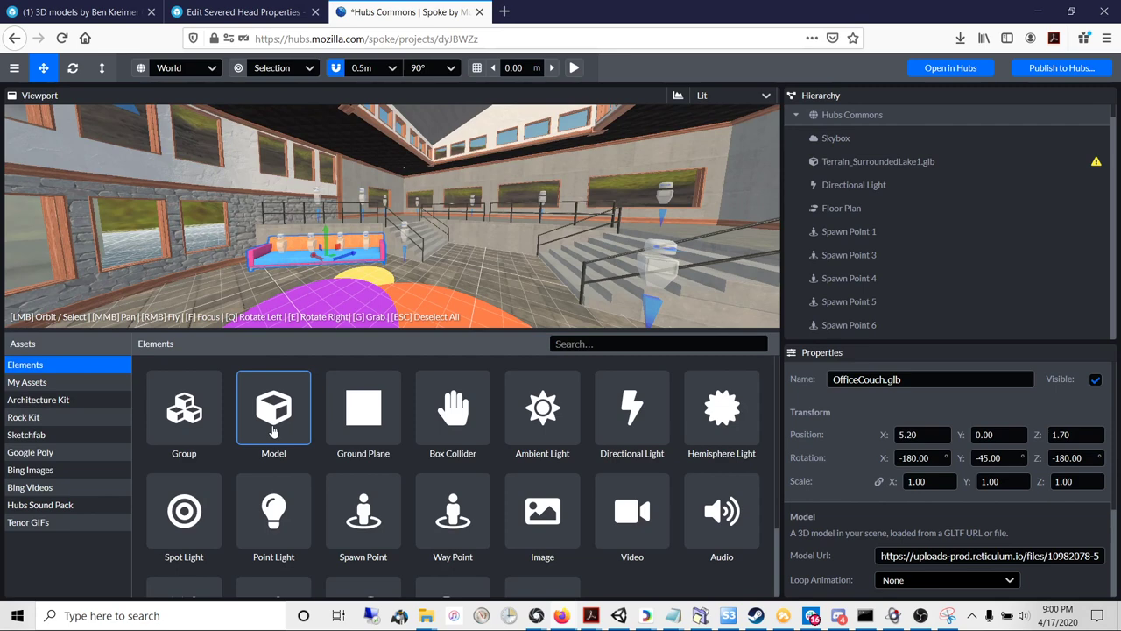
pyautogui.moveTo(271, 432)
pyautogui.mouseDown()
pyautogui.moveTo(407, 319)
pyautogui.moveTo(512, 274)
pyautogui.moveTo(530, 284)
pyautogui.moveTo(520, 283)
pyautogui.moveTo(519, 239)
pyautogui.mouseUp()
# Fly the camera in until the rubber-duck model on the floor is in view
pyautogui.scroll(5, 481, 263)
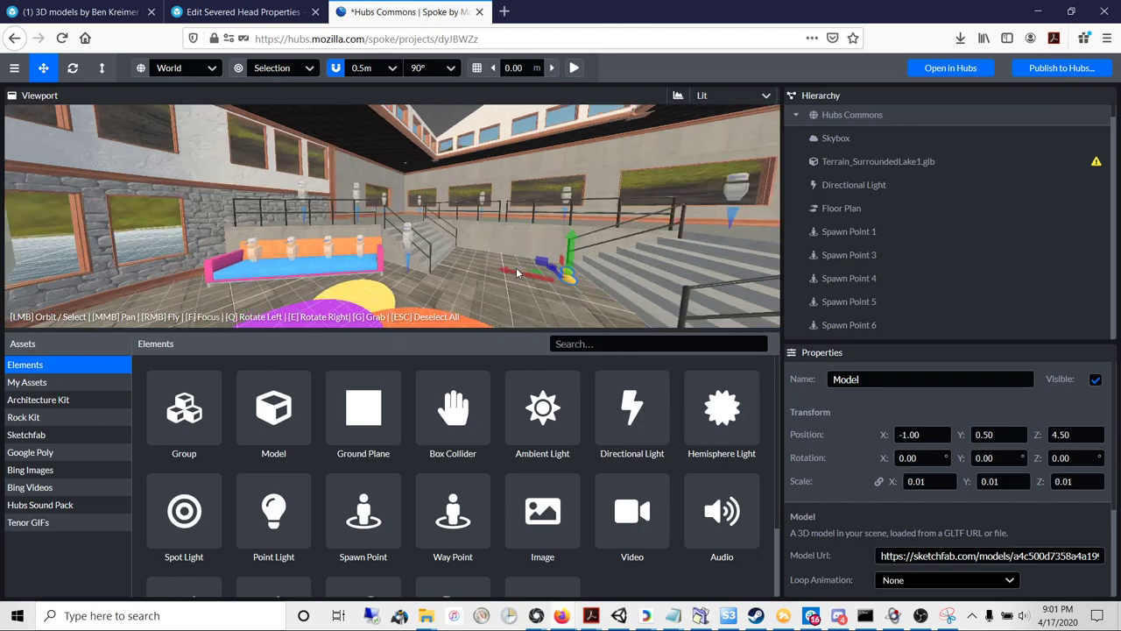
pyautogui.moveTo(473, 232); pyautogui.dragTo(414, 253)
pyautogui.moveTo(414, 253); pyautogui.dragTo(415, 252, button='right')
pyautogui.moveTo(415, 252); pyautogui.dragTo(399, 259)
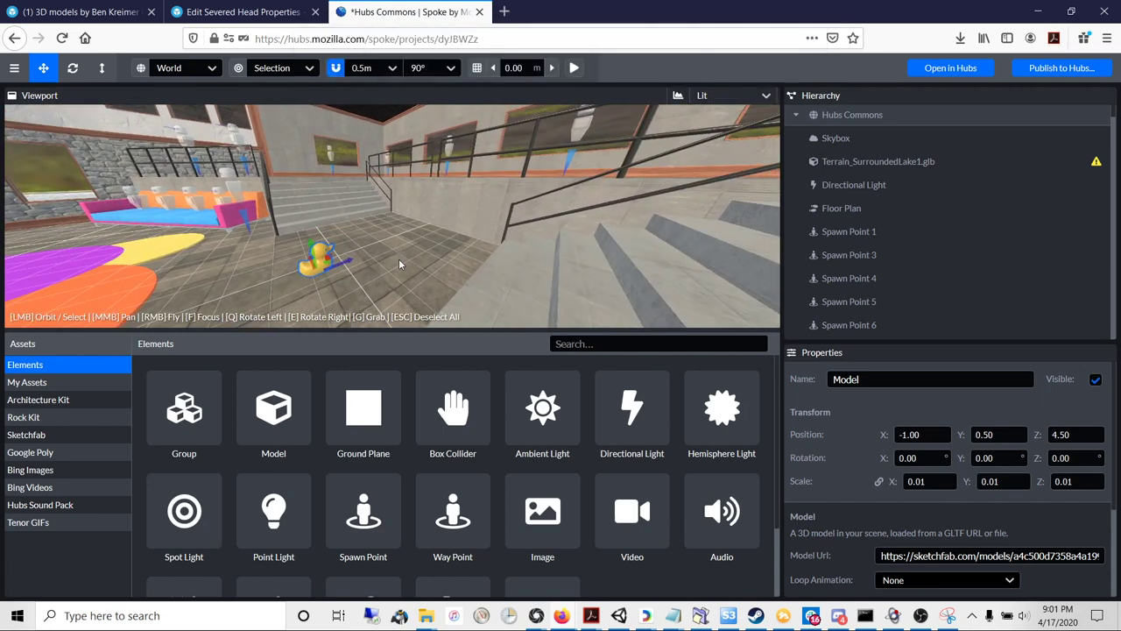
pyautogui.moveTo(398, 258); pyautogui.dragTo(561, 335, button='right')
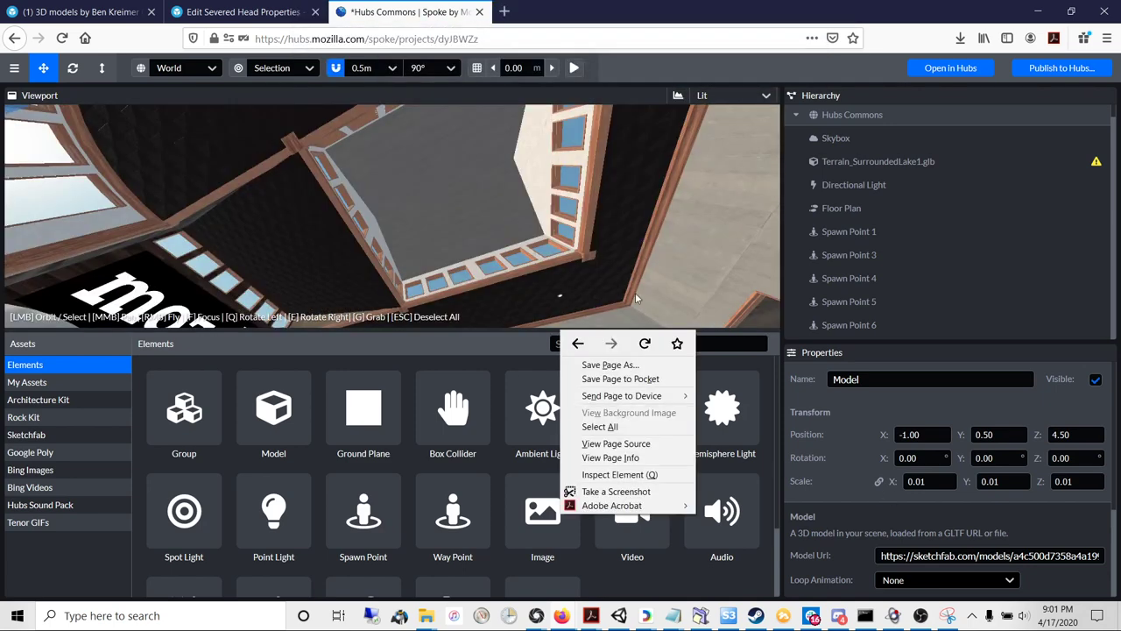
pyautogui.moveTo(566, 219); pyautogui.dragTo(563, 263)
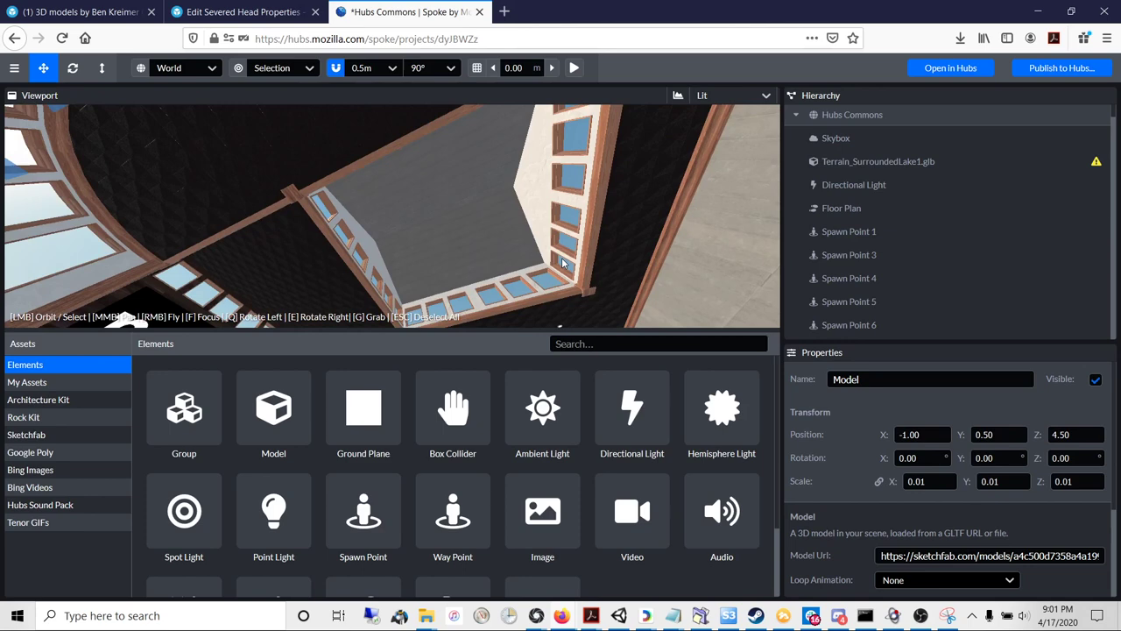
pyautogui.moveTo(563, 263); pyautogui.dragTo(594, 225, button='right')
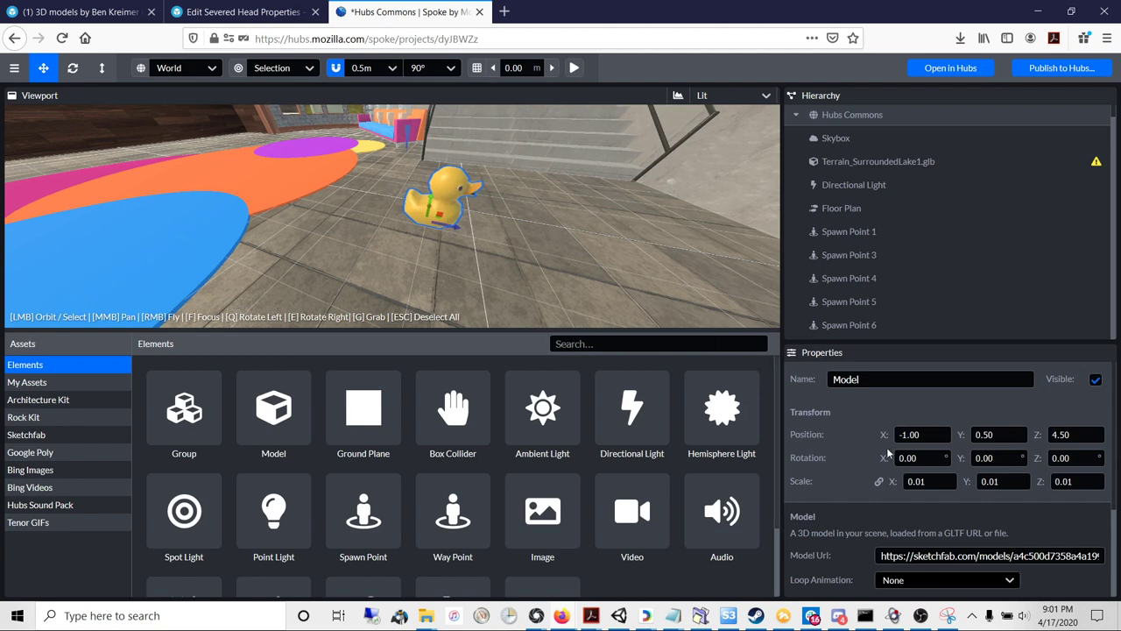
# Switch from Spoke to the 'Edit Severed Head Properties' Sketchfab tab
pyautogui.scroll(-2, 1111, 394)
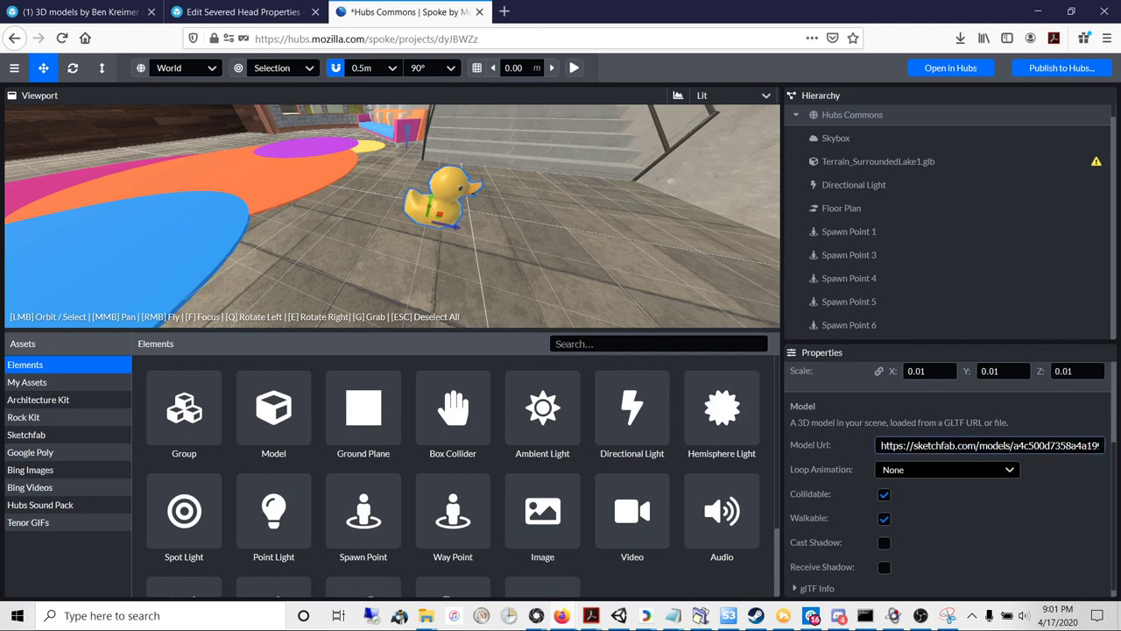
pyautogui.click(221, 12)
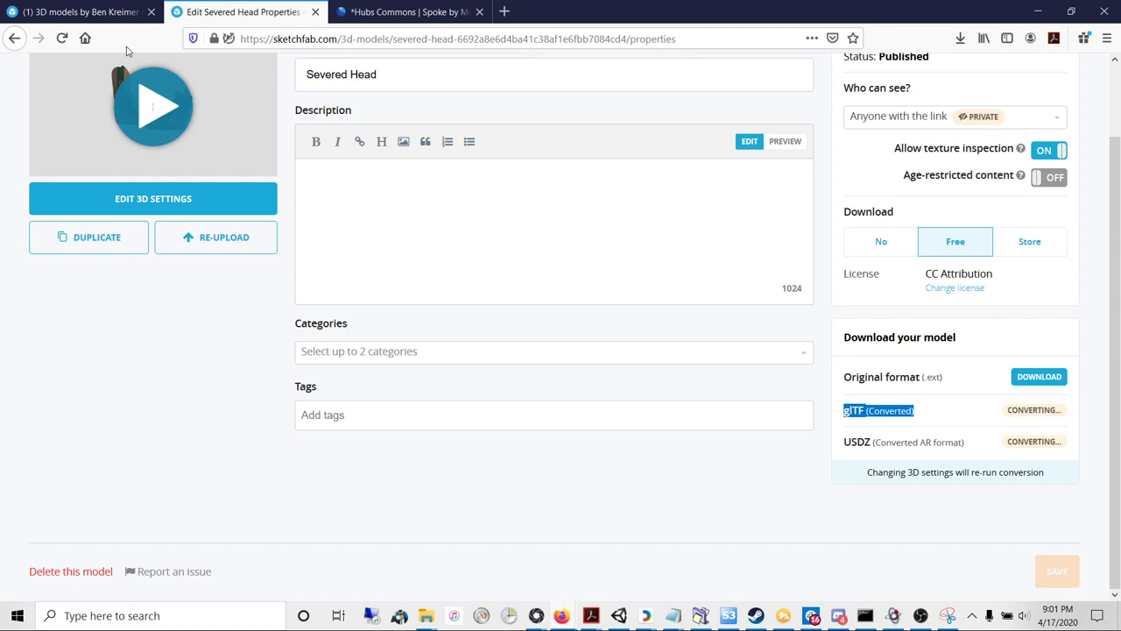
# Reload the Severed Head page until the glTF (Converted) row offers a download
pyautogui.click(61, 38)
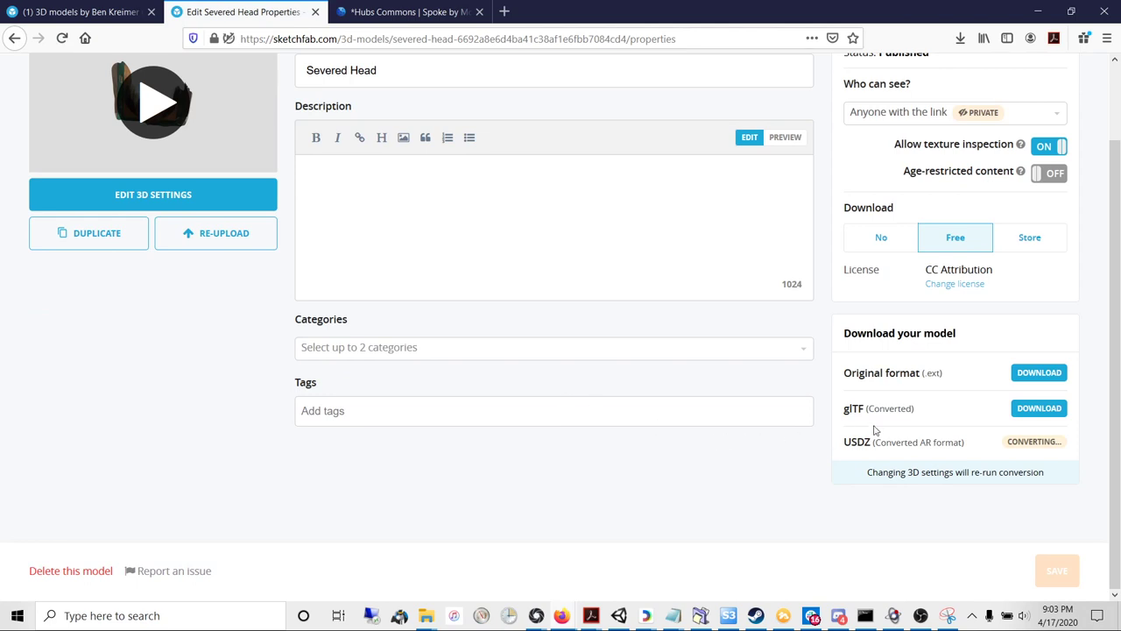
pyautogui.moveTo(846, 408); pyautogui.dragTo(905, 404)
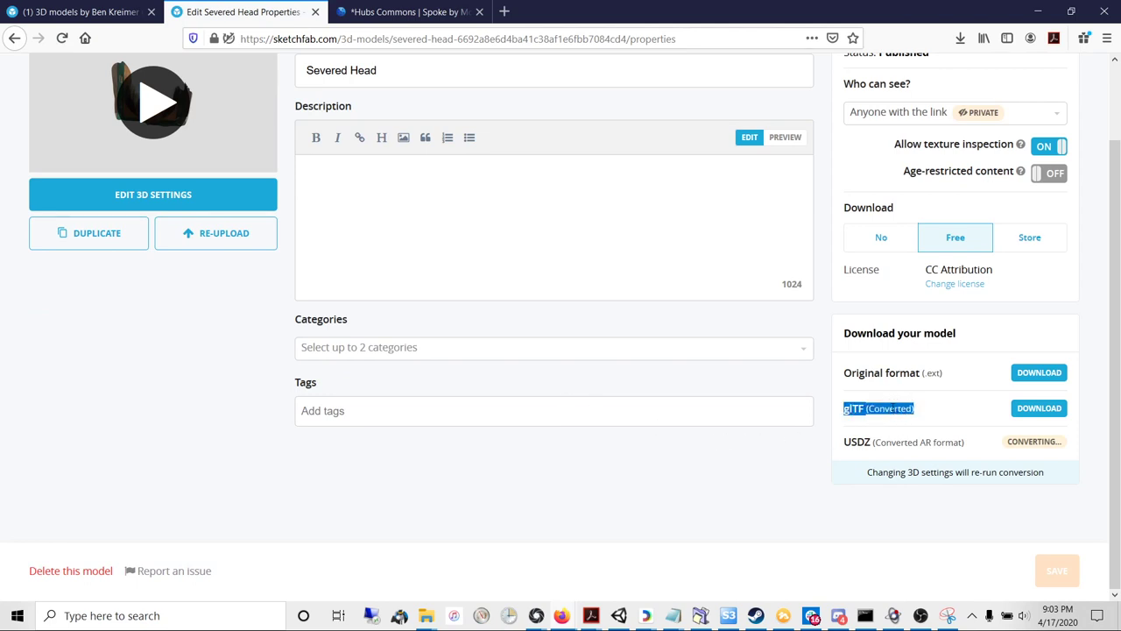
pyautogui.click(882, 408)
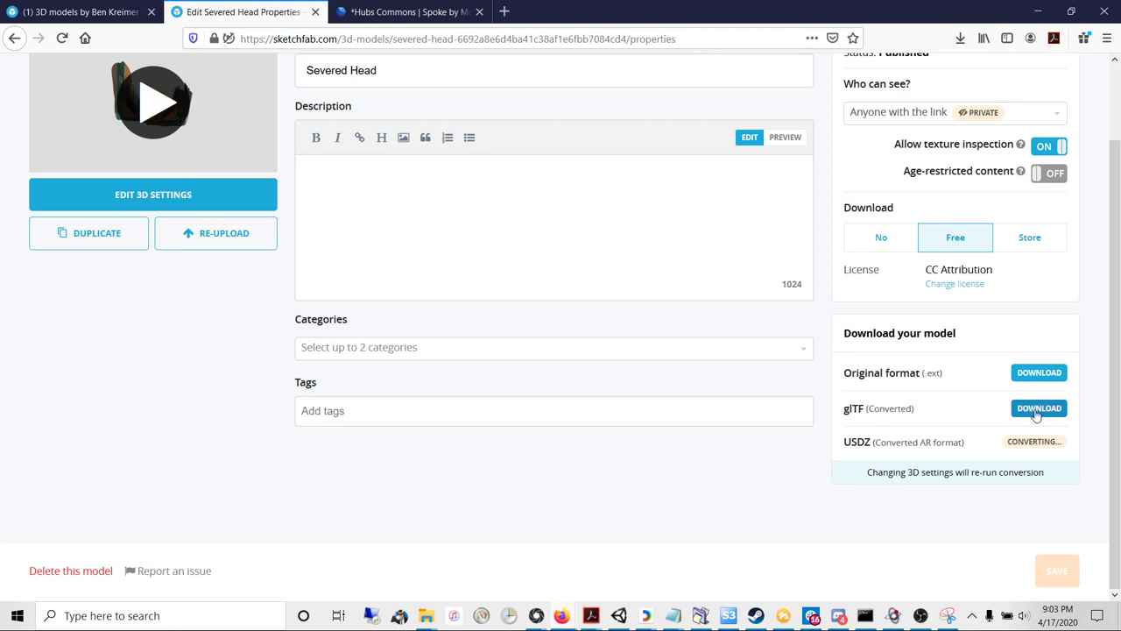
# Replace the Model Url with the pasted Severed Head Sketchfab link so the head loads
pyautogui.click(399, 14)
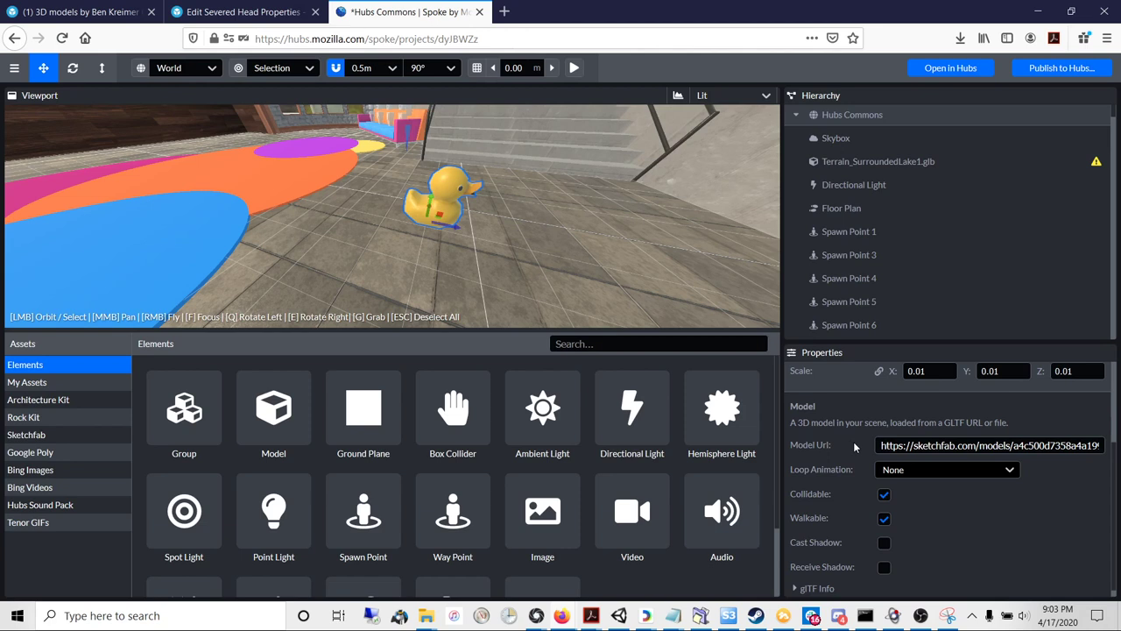
pyautogui.tripleClick(917, 447)
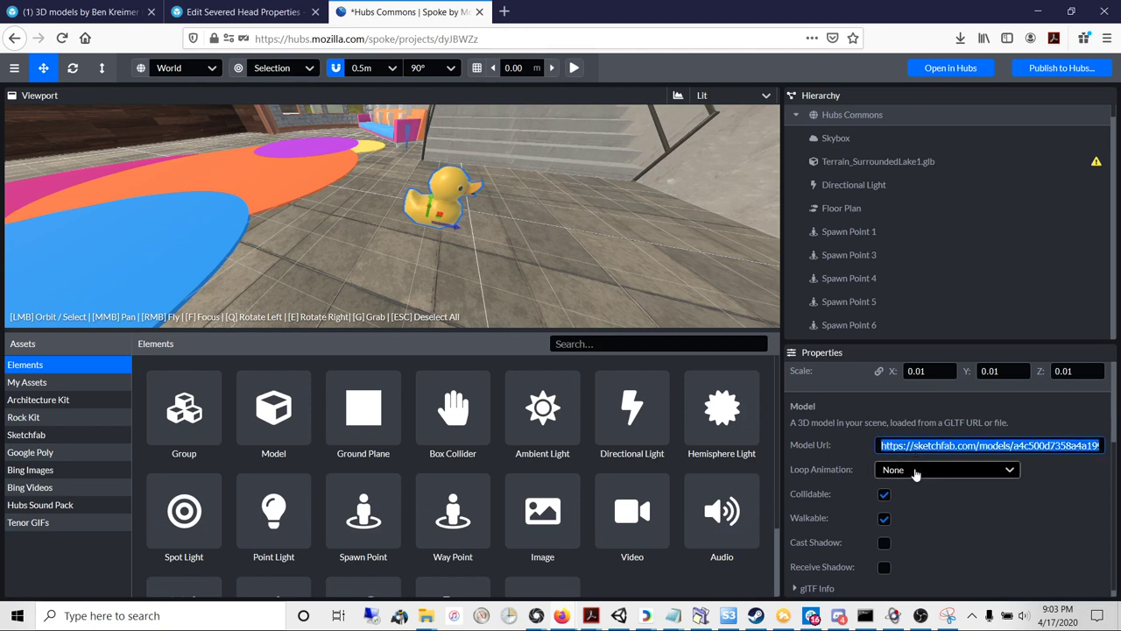
pyautogui.press('BackSpace')
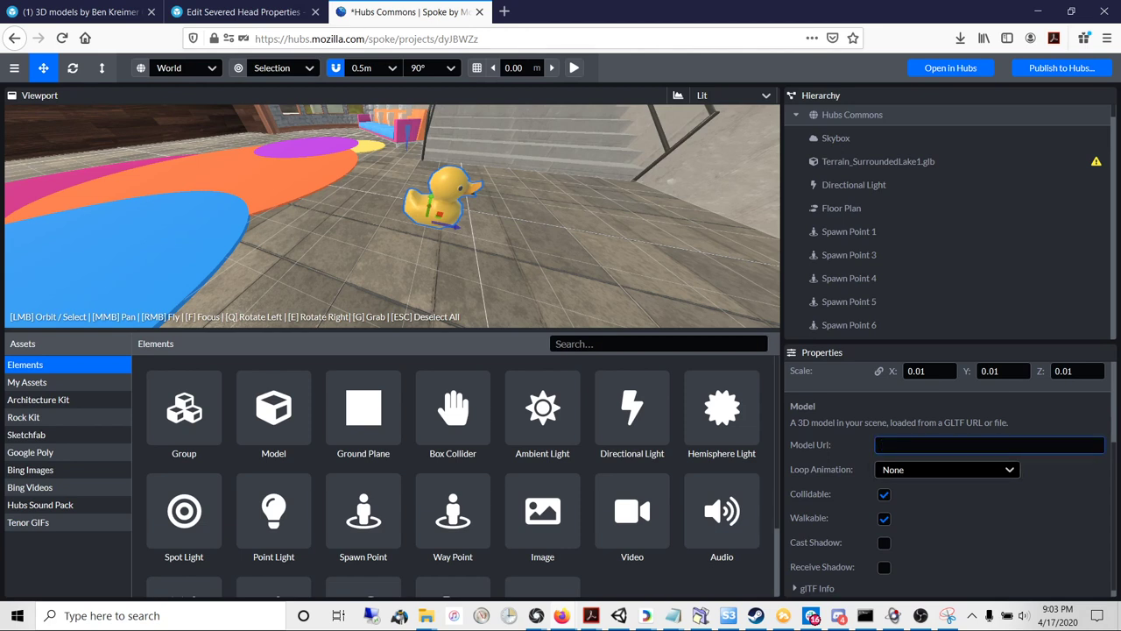
pyautogui.rightClick(906, 449)
pyautogui.click(934, 502)
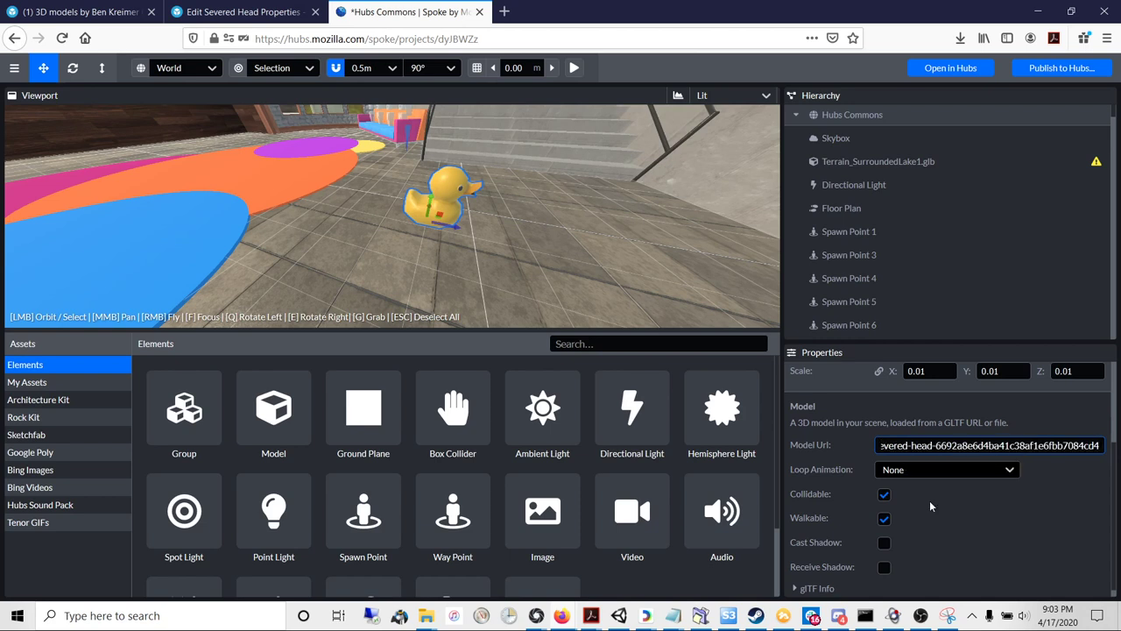
pyautogui.moveTo(927, 446); pyautogui.dragTo(909, 445)
pyautogui.tripleClick(877, 445)
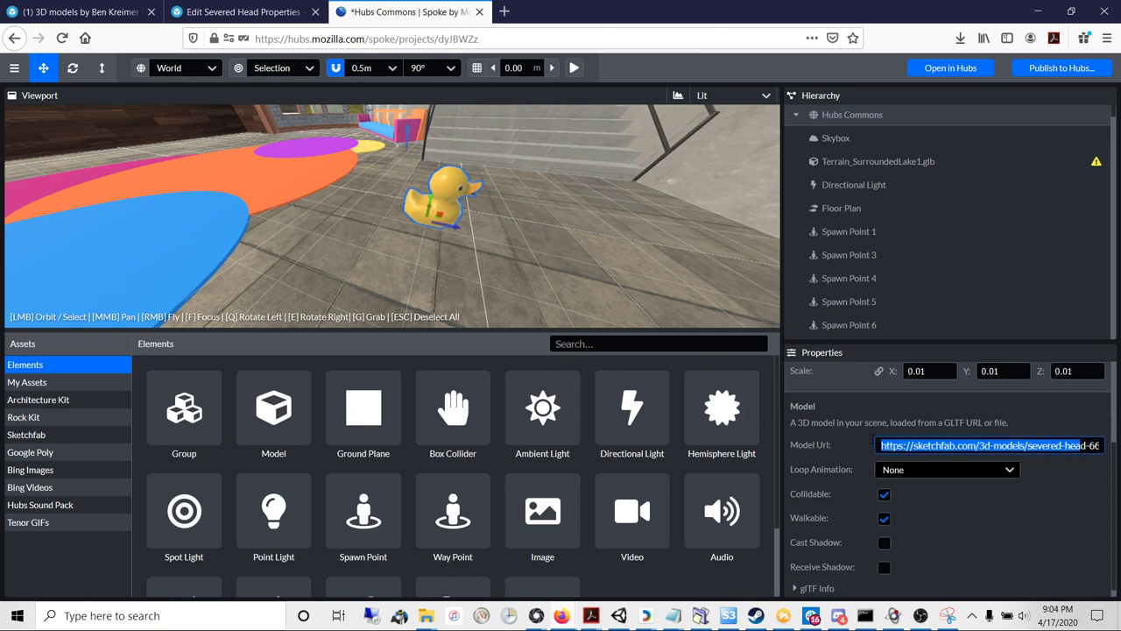
pyautogui.click(994, 503)
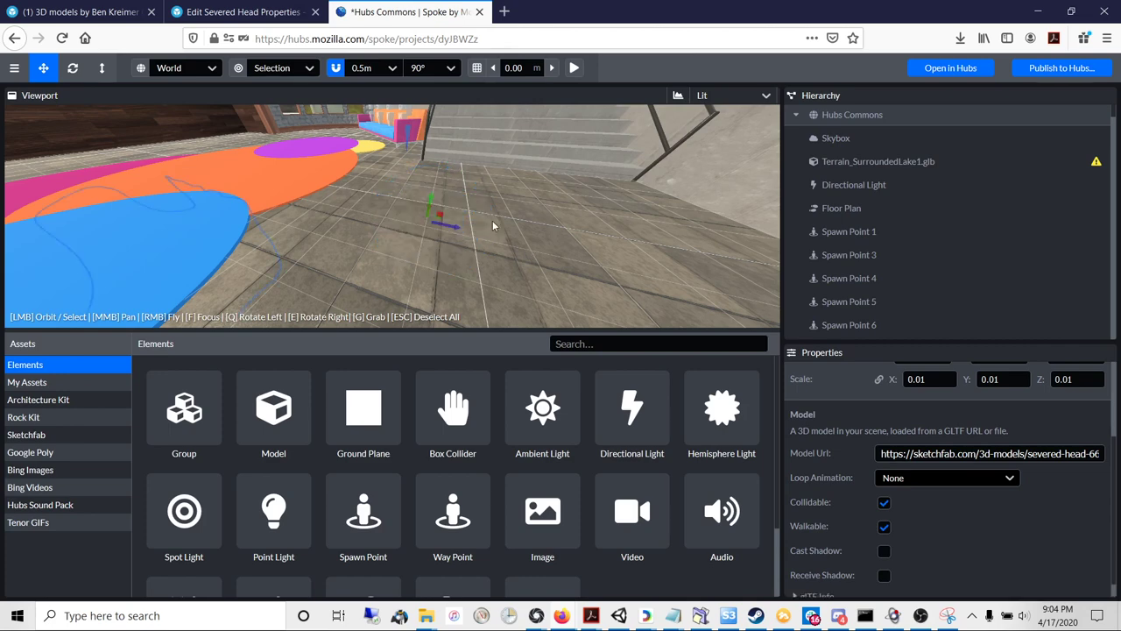
# Enter .001 as the severed head's X scale in the Transform properties
pyautogui.scroll(-4, 381, 213)
pyautogui.scroll(2, 366, 214)
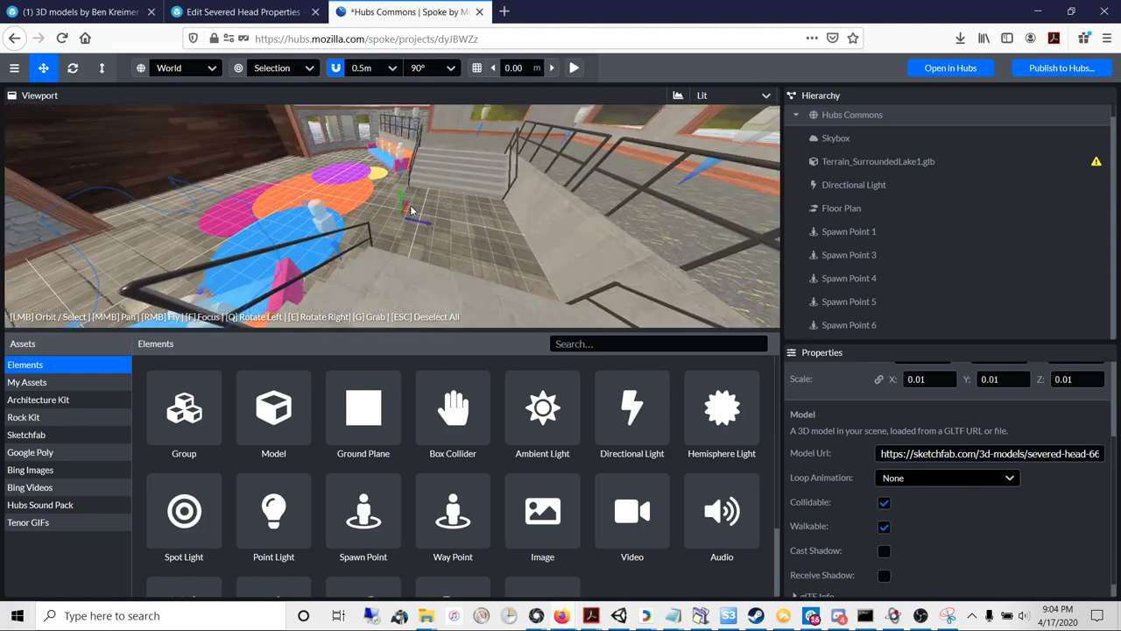
pyautogui.scroll(-6, 405, 206)
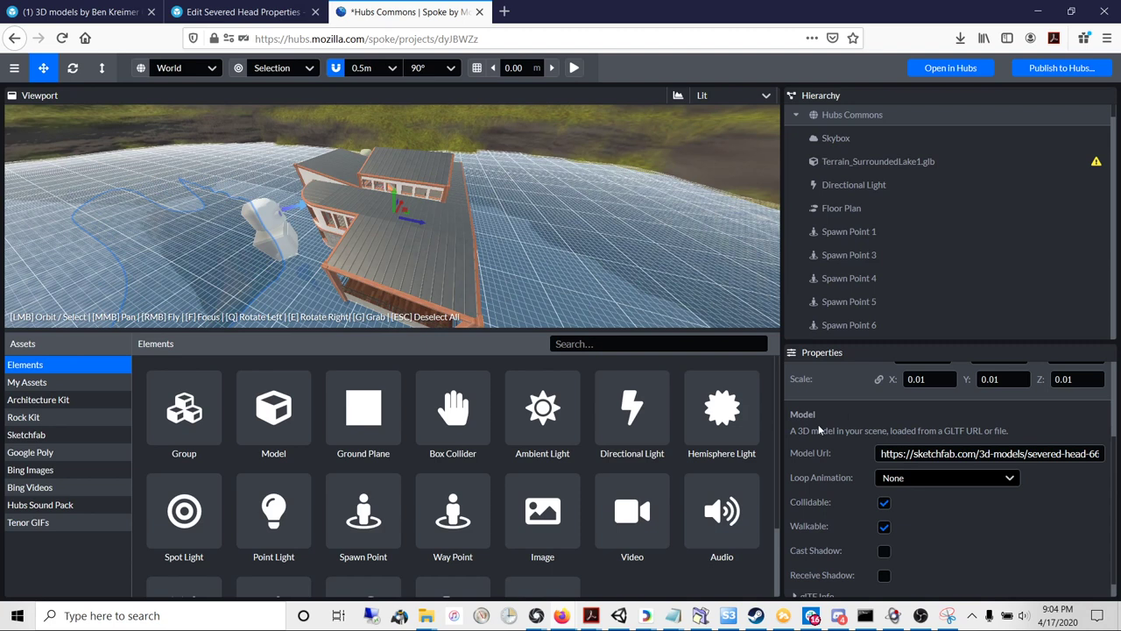
pyautogui.scroll(2, 928, 394)
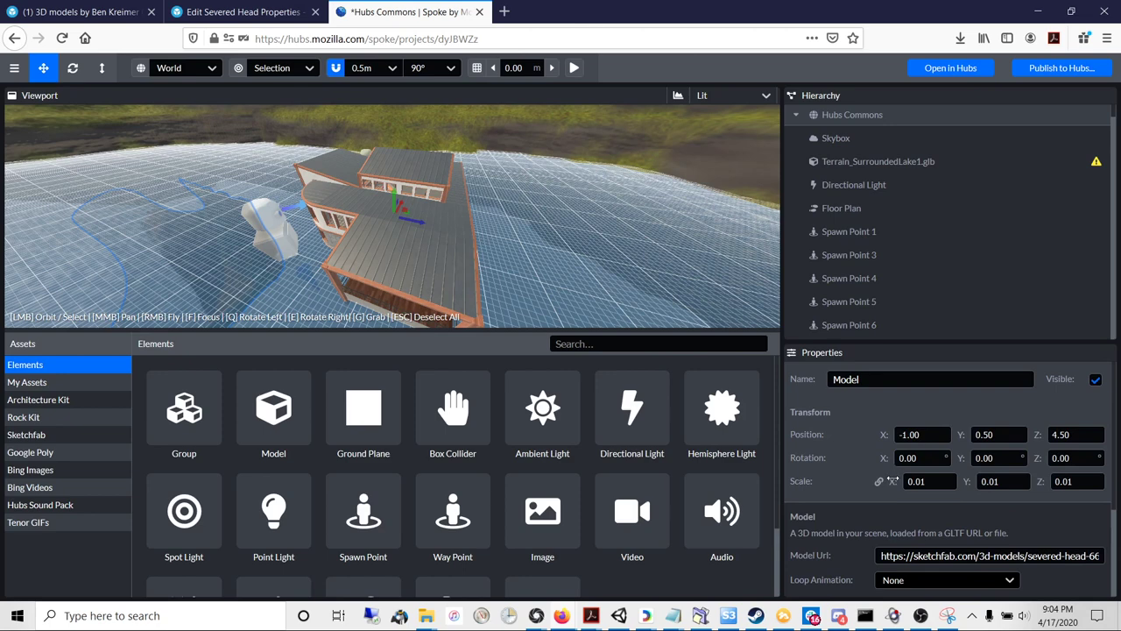
pyautogui.click(918, 481)
pyautogui.write('.0')
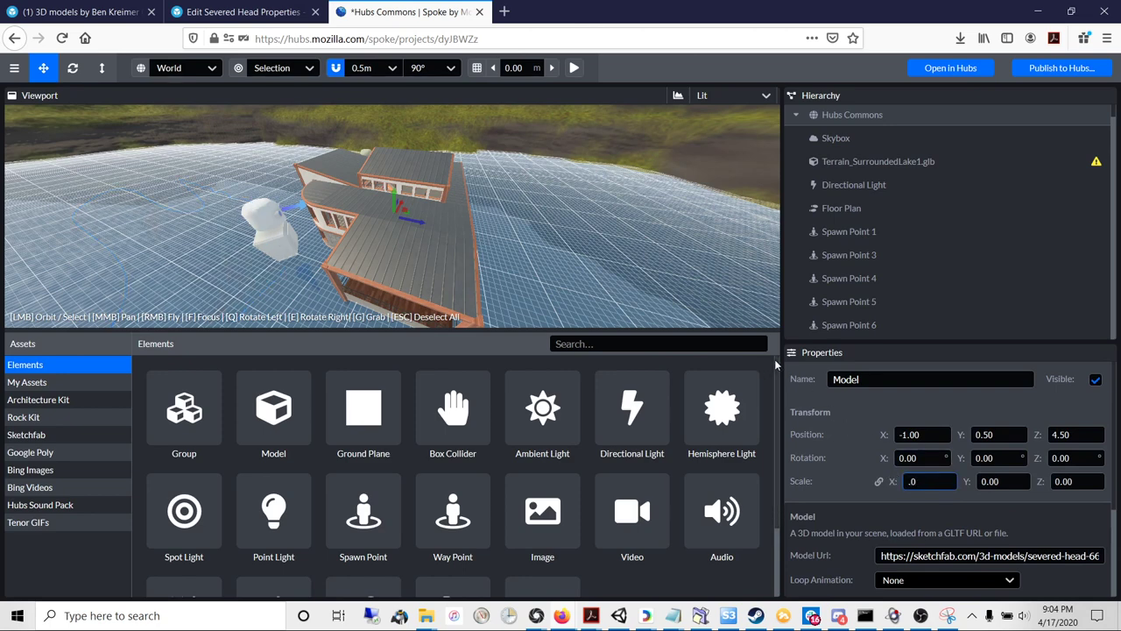
pyautogui.write('01')
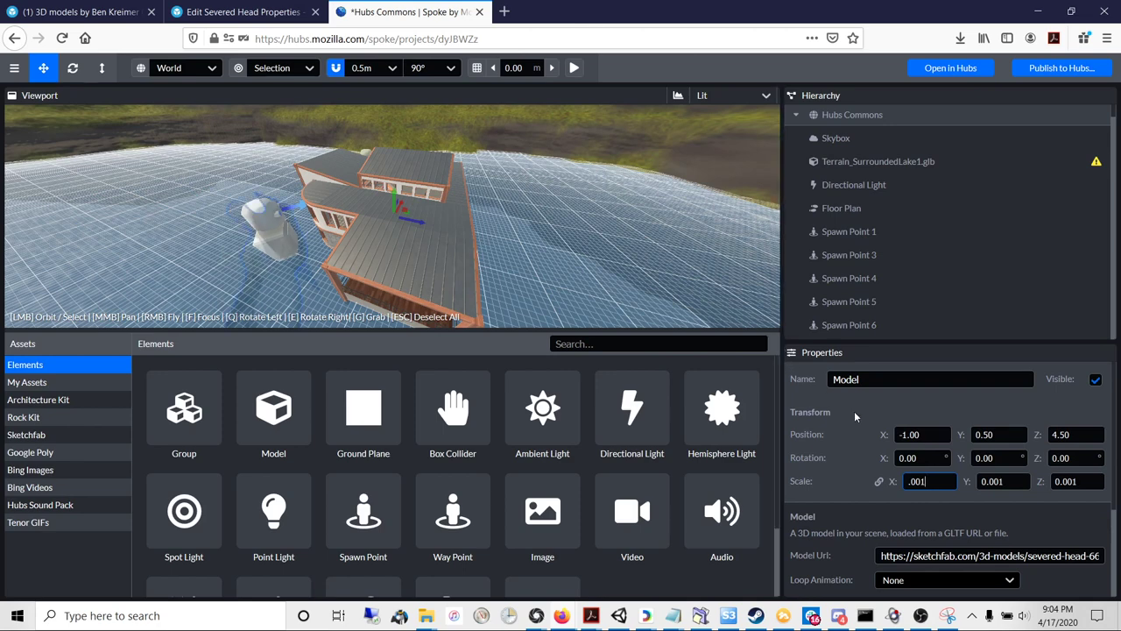
pyautogui.write('g')
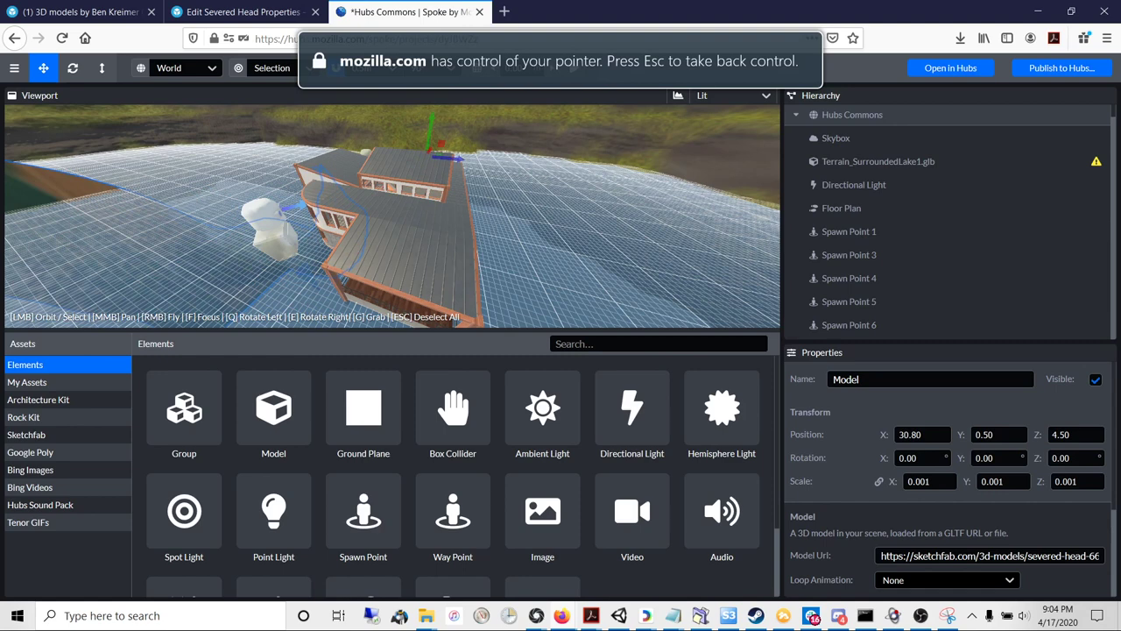
# Shift the head to X 34.70, Y 51.30 and retype its scale as 0.0001
pyautogui.moveTo(883, 447); pyautogui.dragTo(882, 447)
pyautogui.moveTo(960, 434); pyautogui.dragTo(961, 434)
pyautogui.moveTo(425, 248); pyautogui.dragTo(425, 248, button='right')
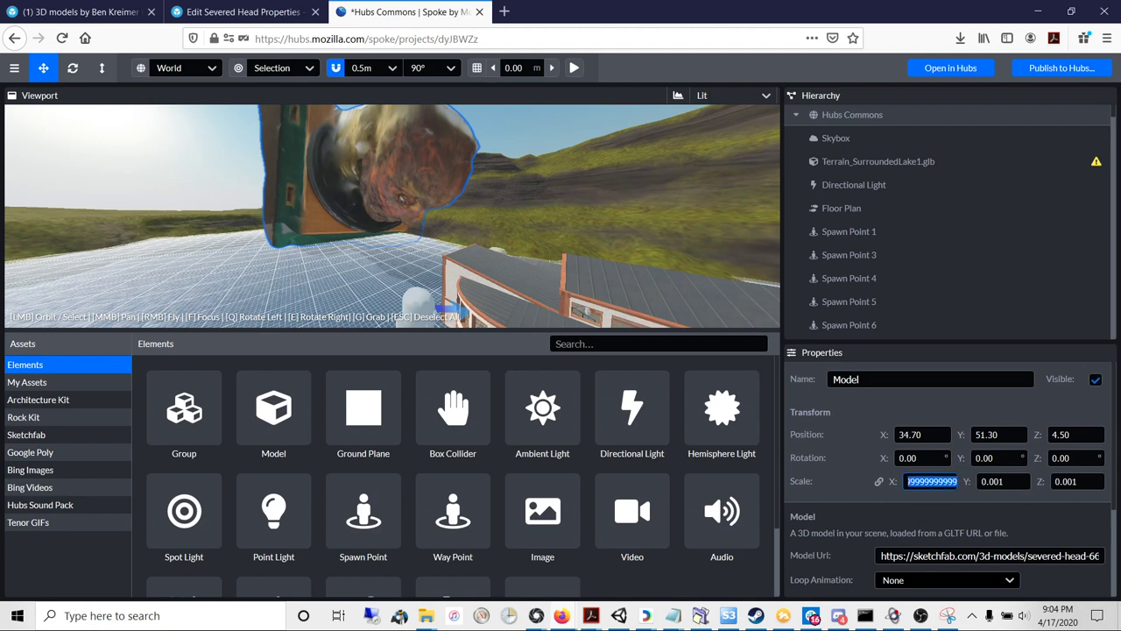
pyautogui.write('0.0001')
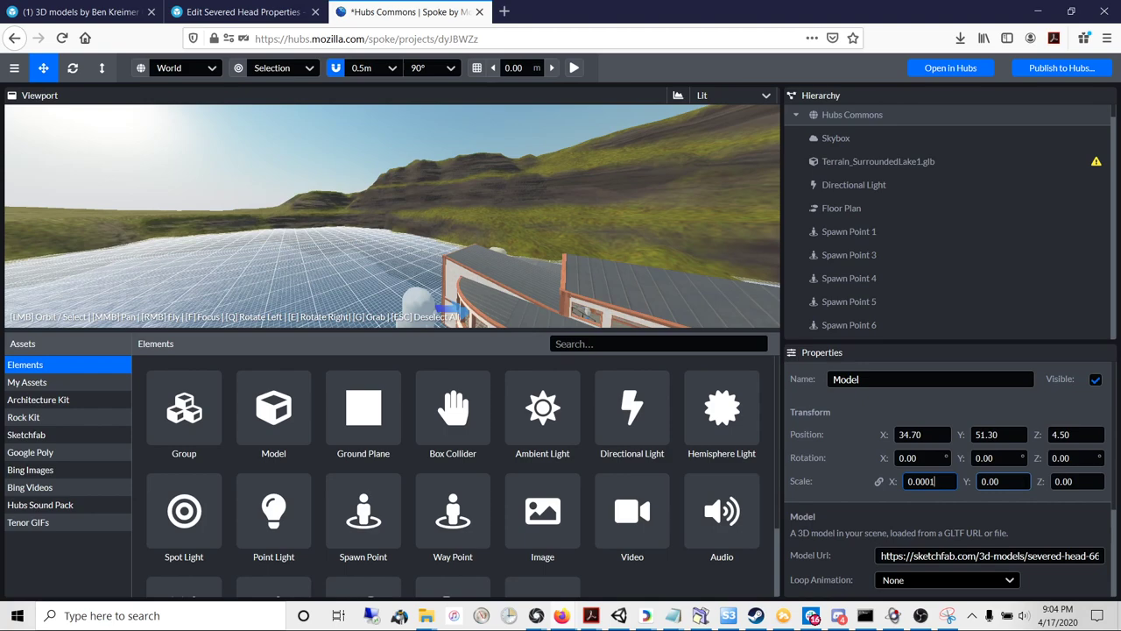
pyautogui.moveTo(313, 248); pyautogui.dragTo(534, 151, button='right')
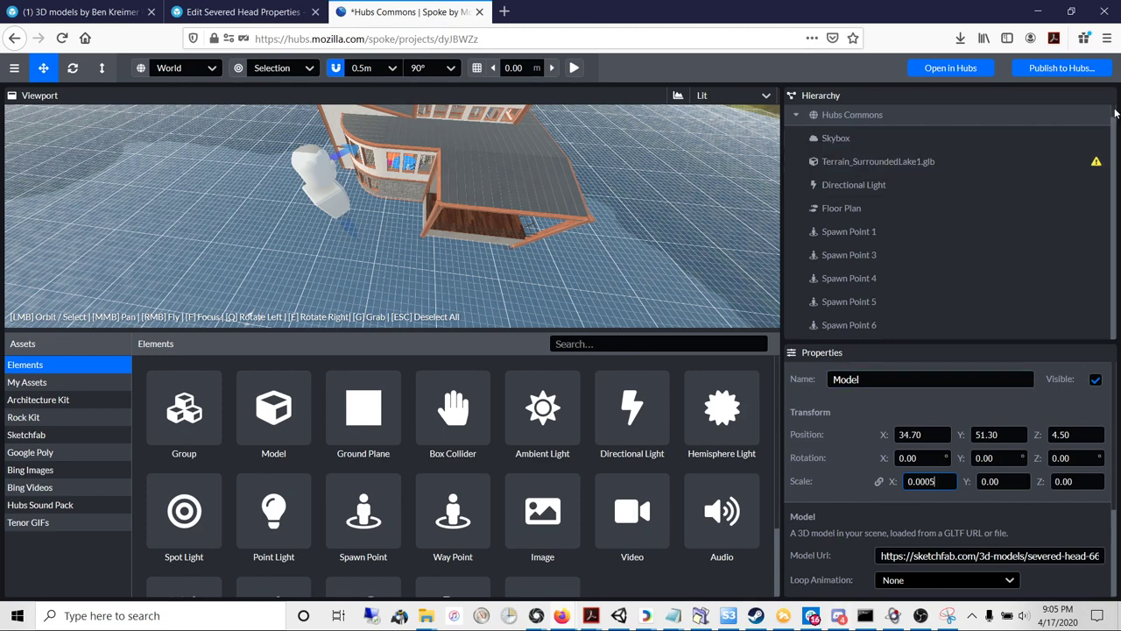
# Focus the viewport on the Model from the Hierarchy and fly up close to the head
pyautogui.scroll(-10, 1099, 297)
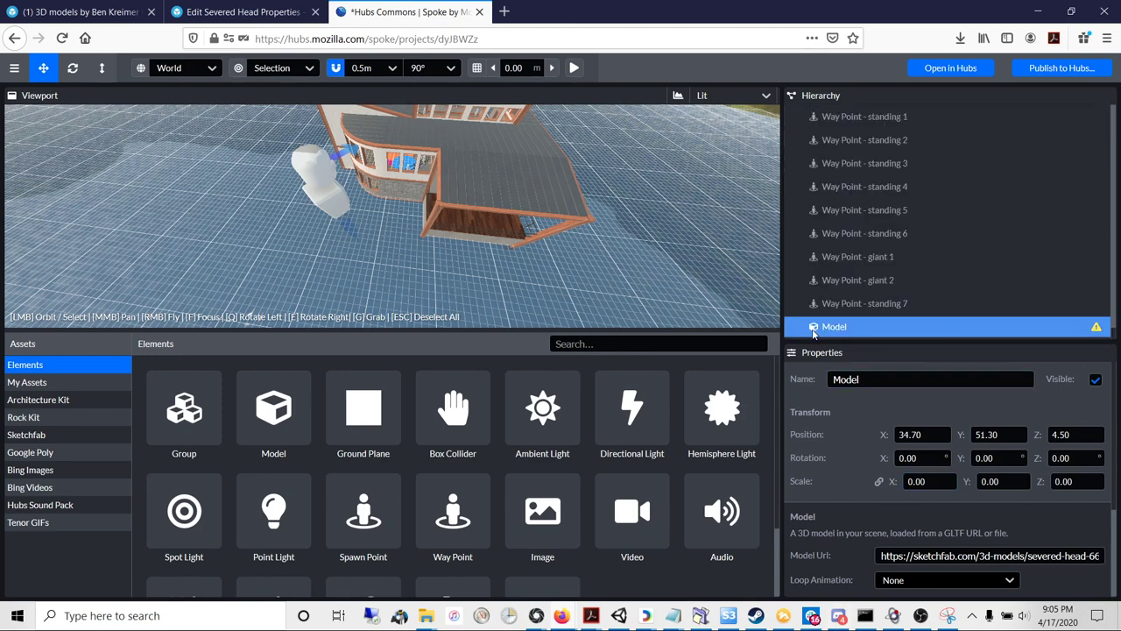
pyautogui.doubleClick(814, 327)
pyautogui.scroll(5, 621, 297)
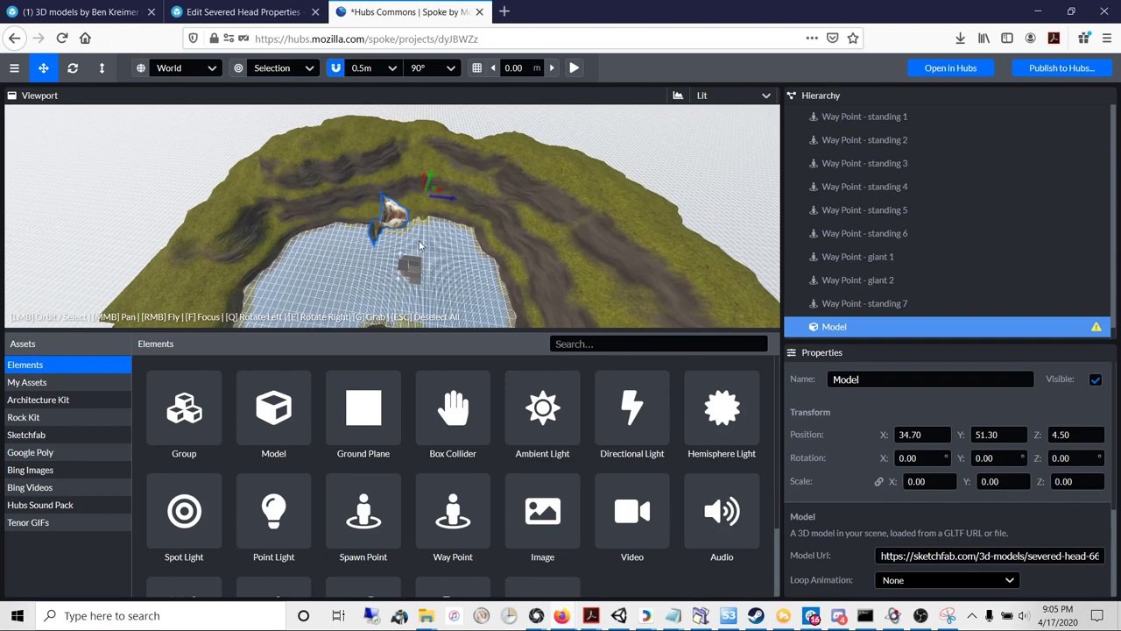
pyautogui.moveTo(621, 297); pyautogui.dragTo(621, 297, button='right')
pyautogui.press('w')
pyautogui.press('w')
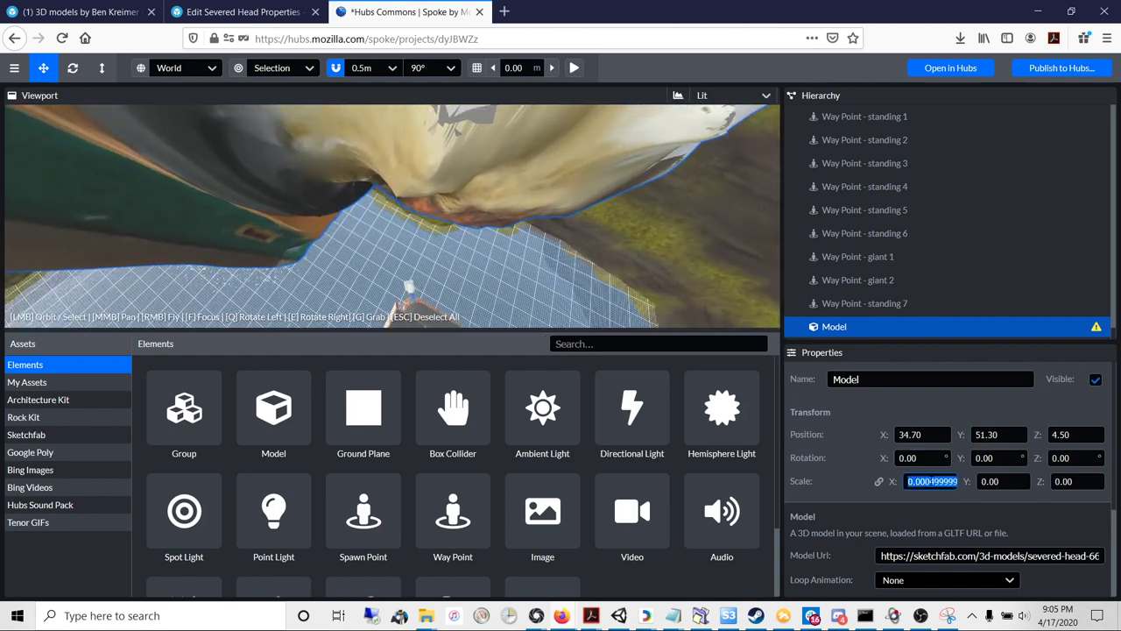
# Set the head's scale to 0.0001 and refocus the view on it out on the terrain
pyautogui.write('0.0001')
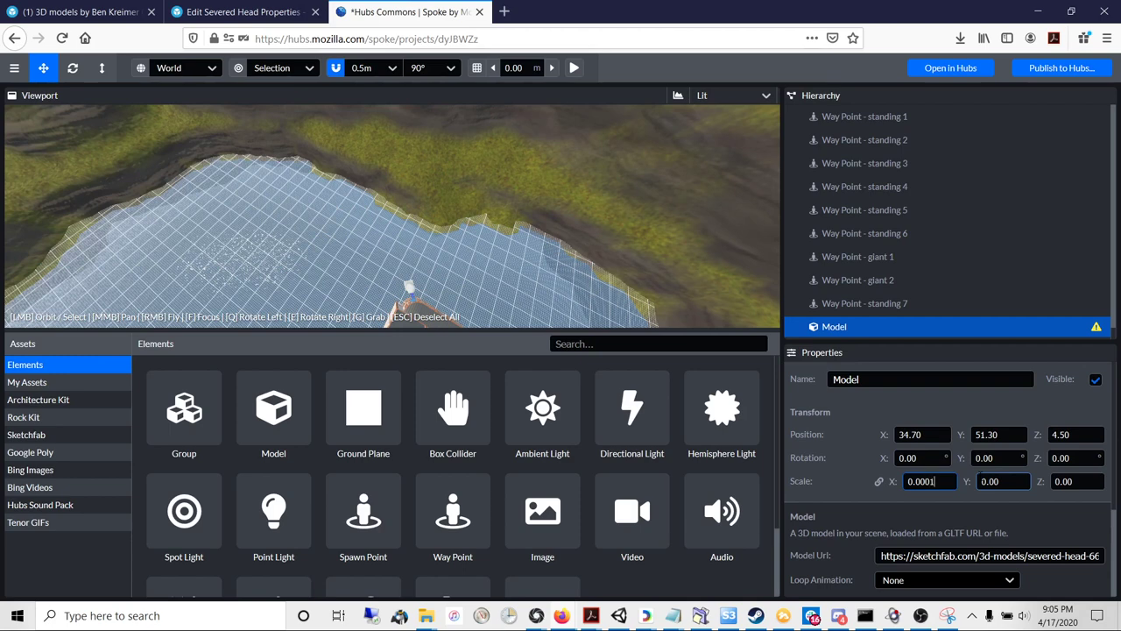
pyautogui.doubleClick(816, 329)
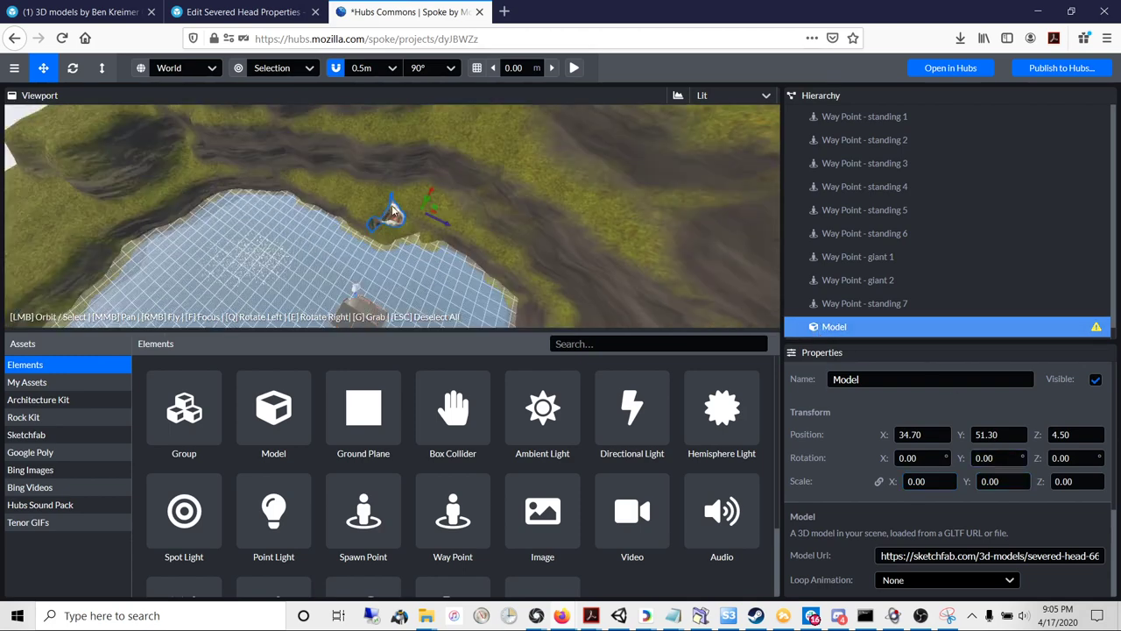
pyautogui.moveTo(393, 212); pyautogui.dragTo(393, 212, button='right')
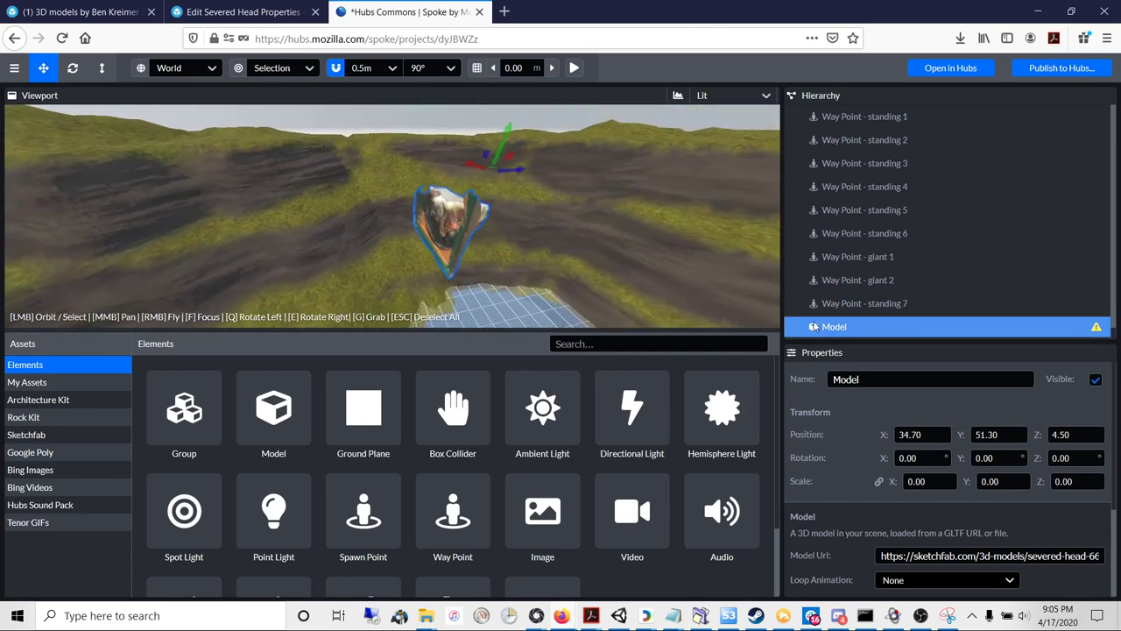
pyautogui.moveTo(696, 272); pyautogui.dragTo(701, 266, button='right')
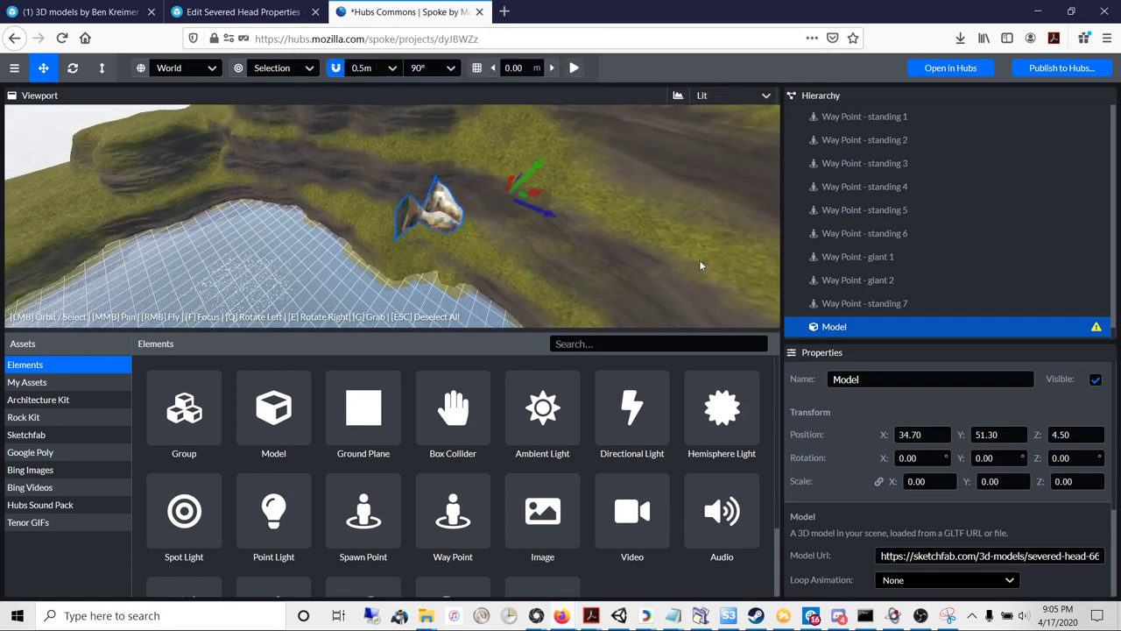
pyautogui.doubleClick(812, 330)
# Scrub the Model back toward the house to X -3.70, Y -7.60 and refocus on it
pyautogui.moveTo(409, 258); pyautogui.dragTo(551, 176, button='right')
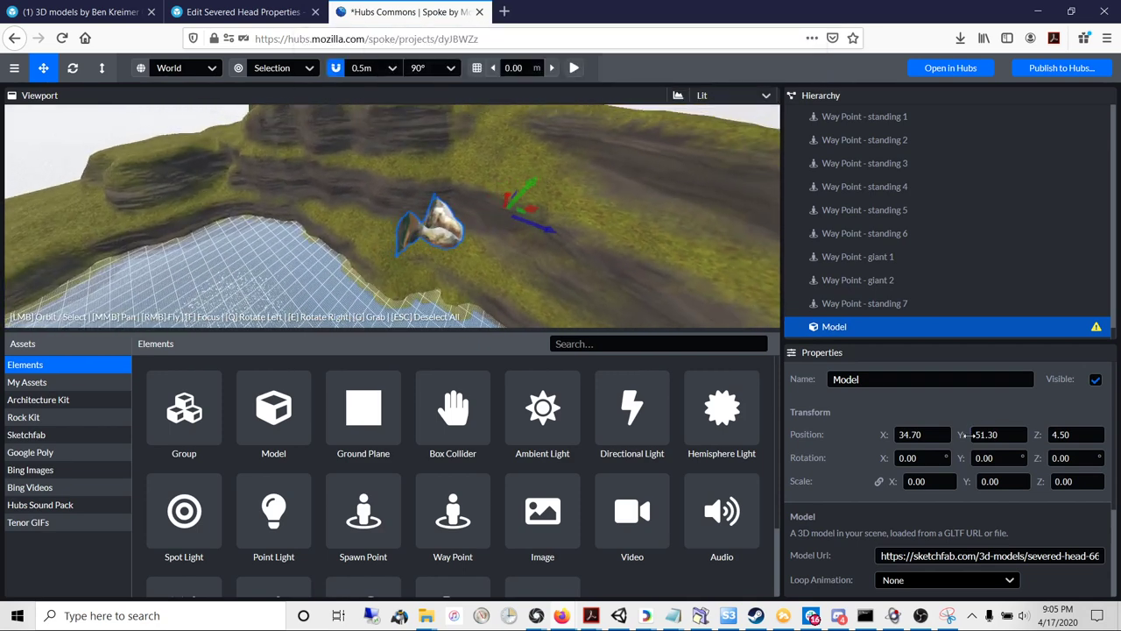
pyautogui.moveTo(967, 435); pyautogui.dragTo(408, 133)
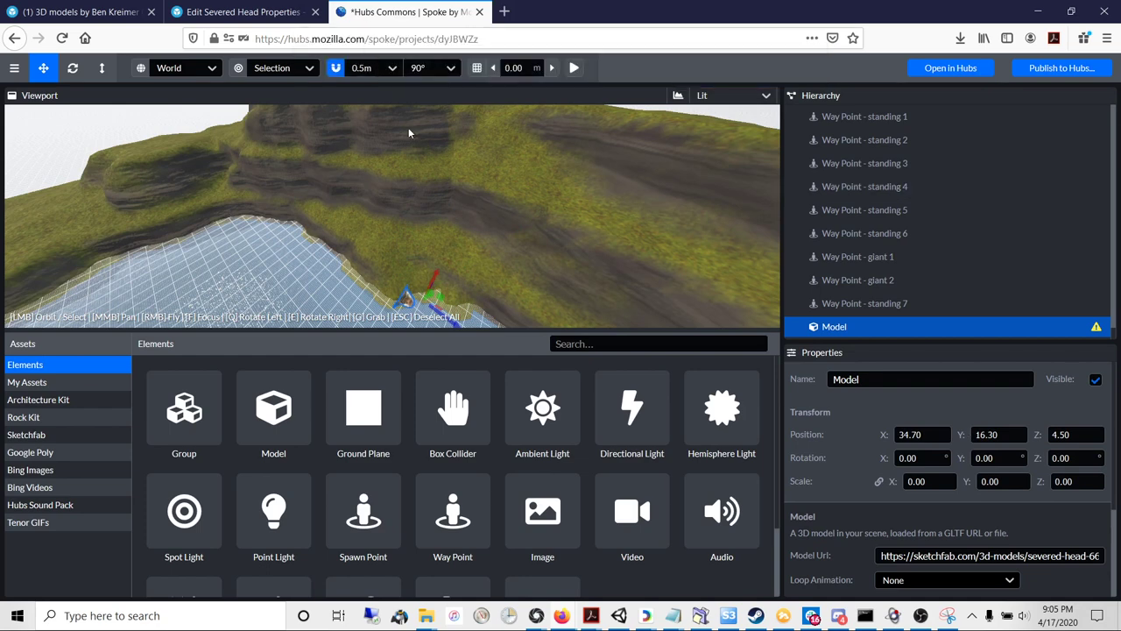
pyautogui.moveTo(408, 133); pyautogui.dragTo(408, 134, button='right')
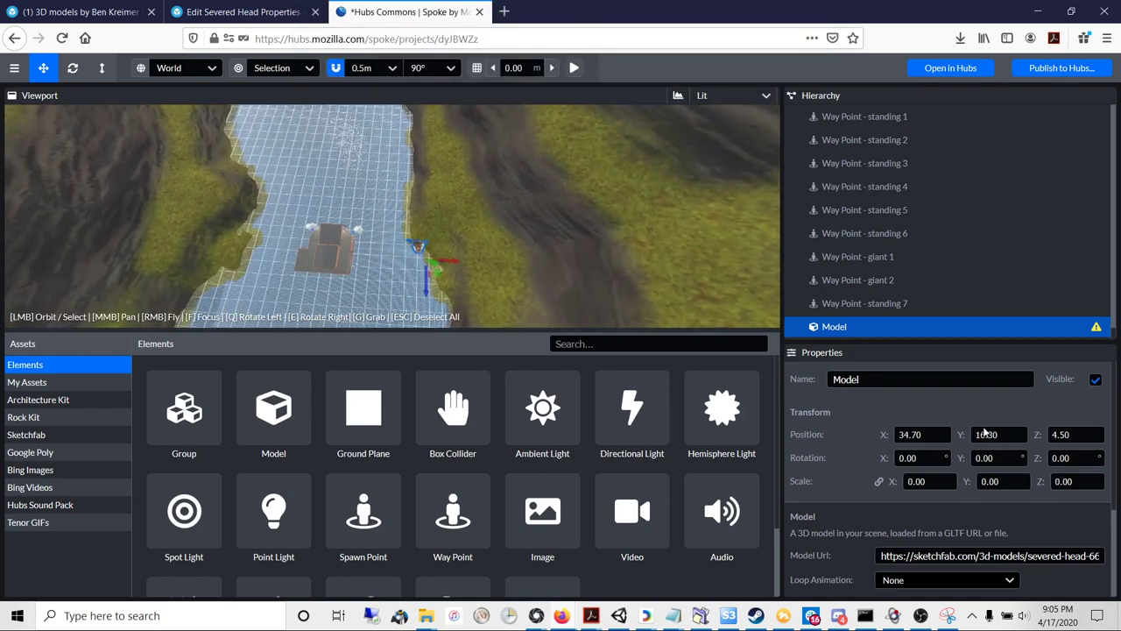
pyautogui.moveTo(962, 434); pyautogui.dragTo(962, 435)
pyautogui.moveTo(883, 434); pyautogui.dragTo(883, 435)
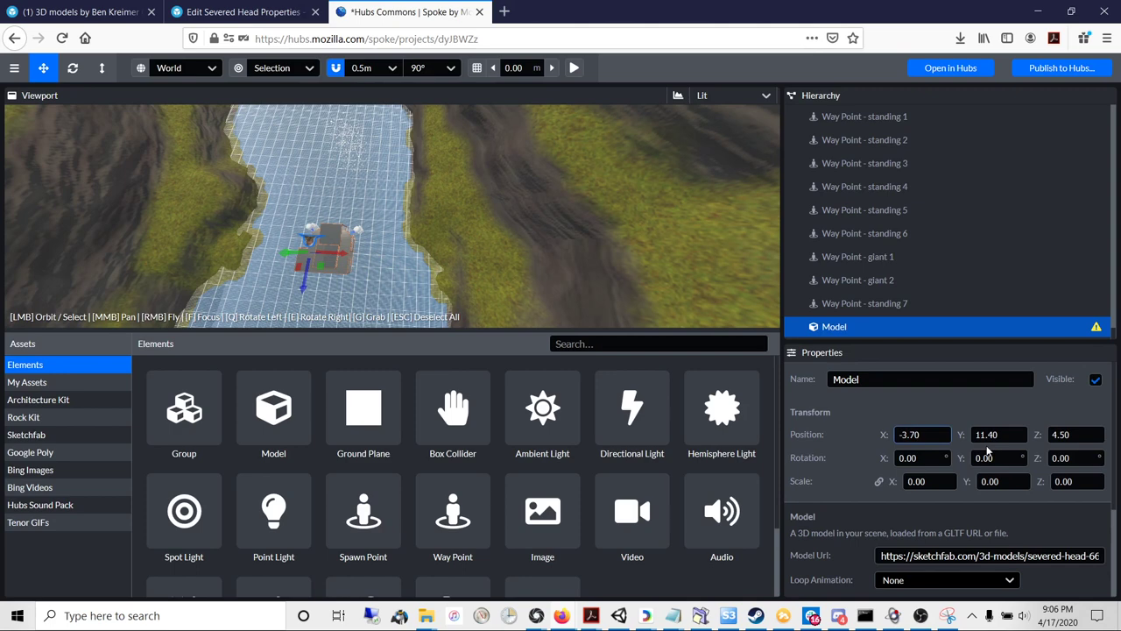
pyautogui.moveTo(962, 434); pyautogui.dragTo(962, 434)
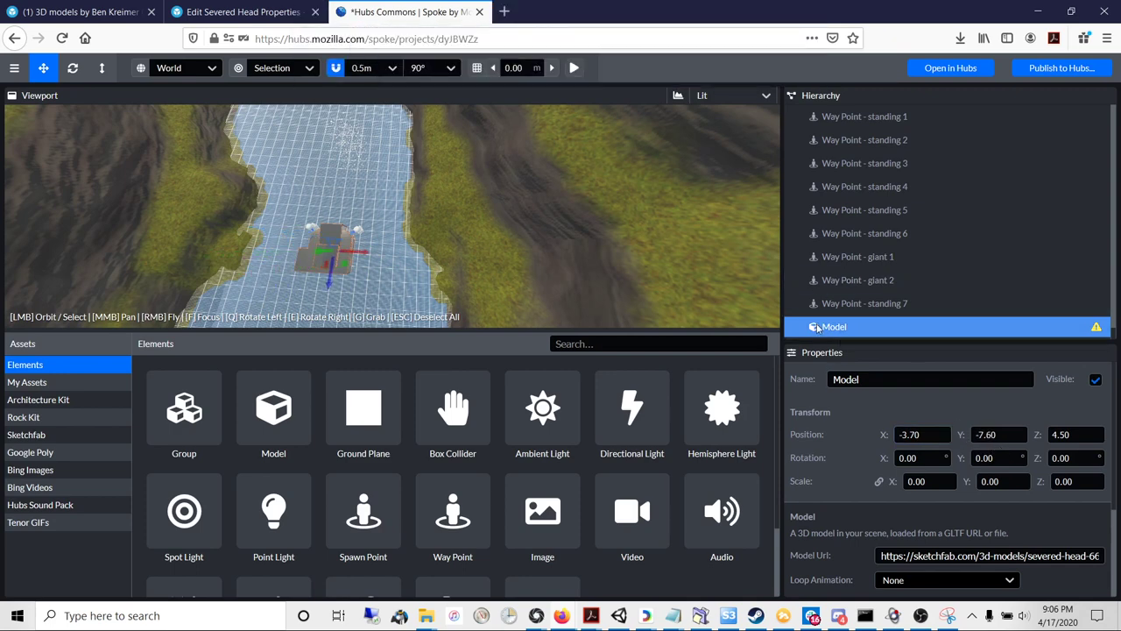
pyautogui.doubleClick(828, 326)
pyautogui.moveTo(556, 275); pyautogui.dragTo(556, 275, button='right')
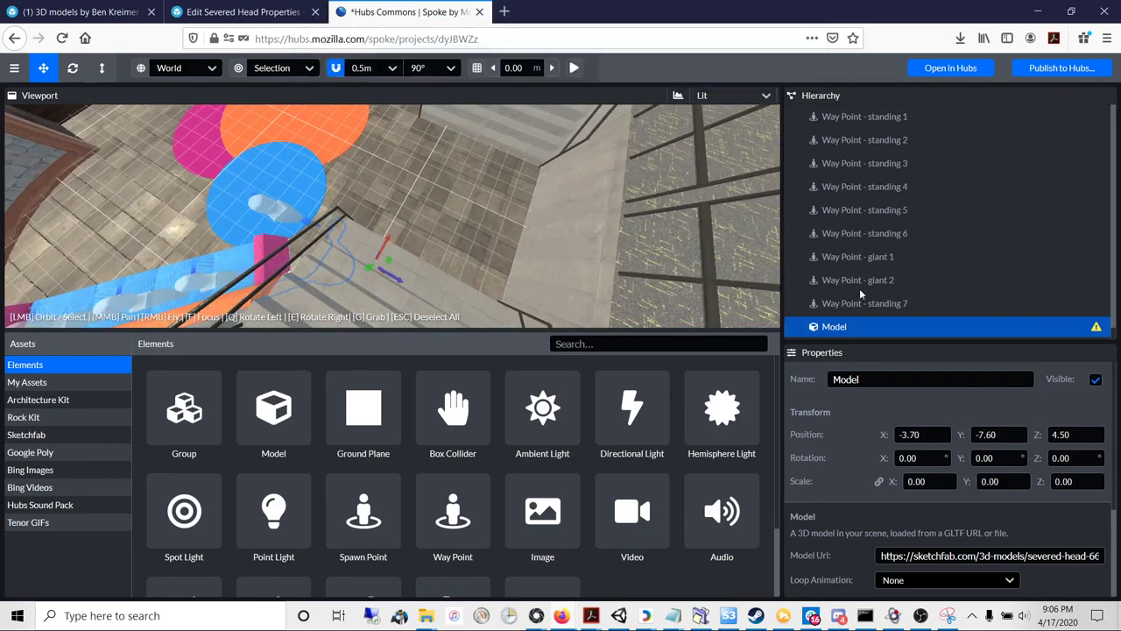
# Move the head along Y into the room and step its X scale down to 0.00005
pyautogui.moveTo(961, 435); pyautogui.dragTo(962, 451)
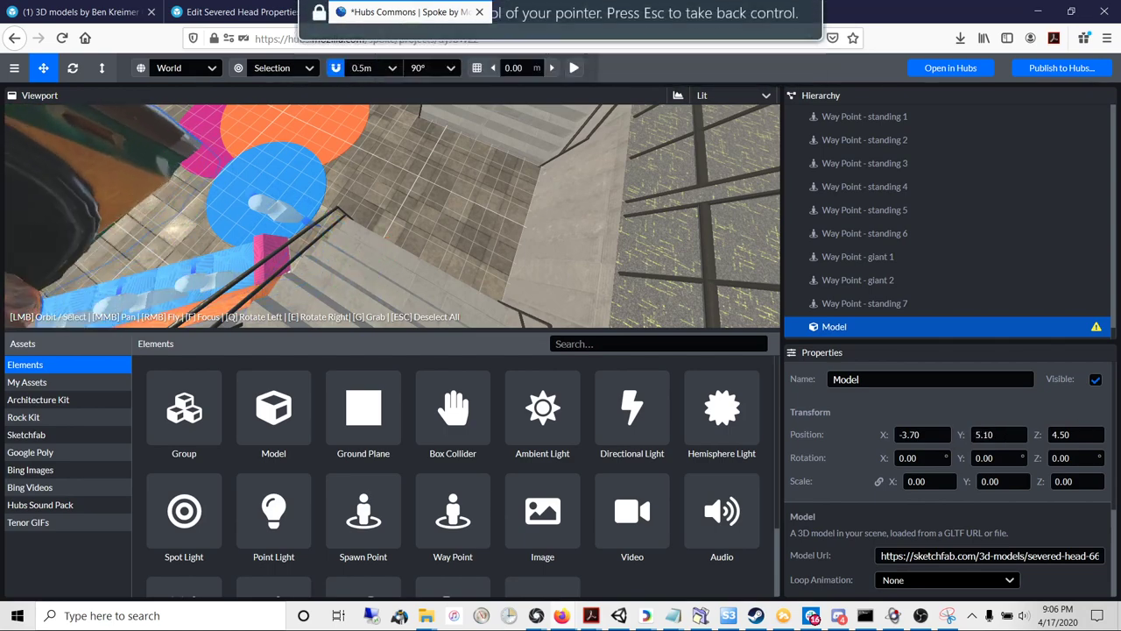
pyautogui.moveTo(381, 199); pyautogui.dragTo(615, 314, button='right')
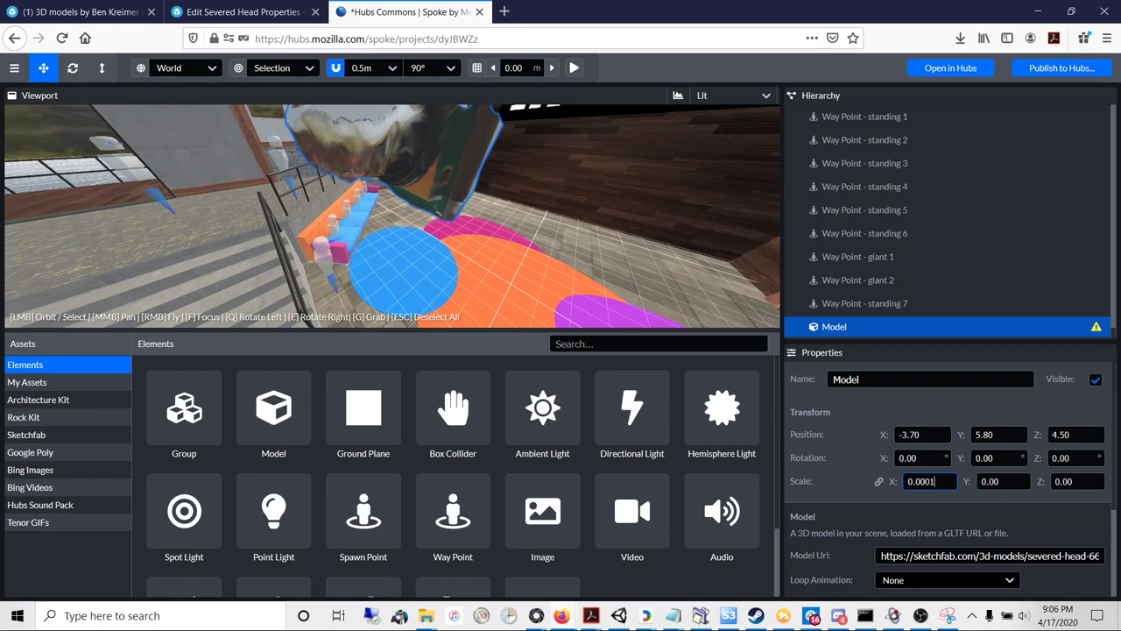
pyautogui.press('BackSpace')
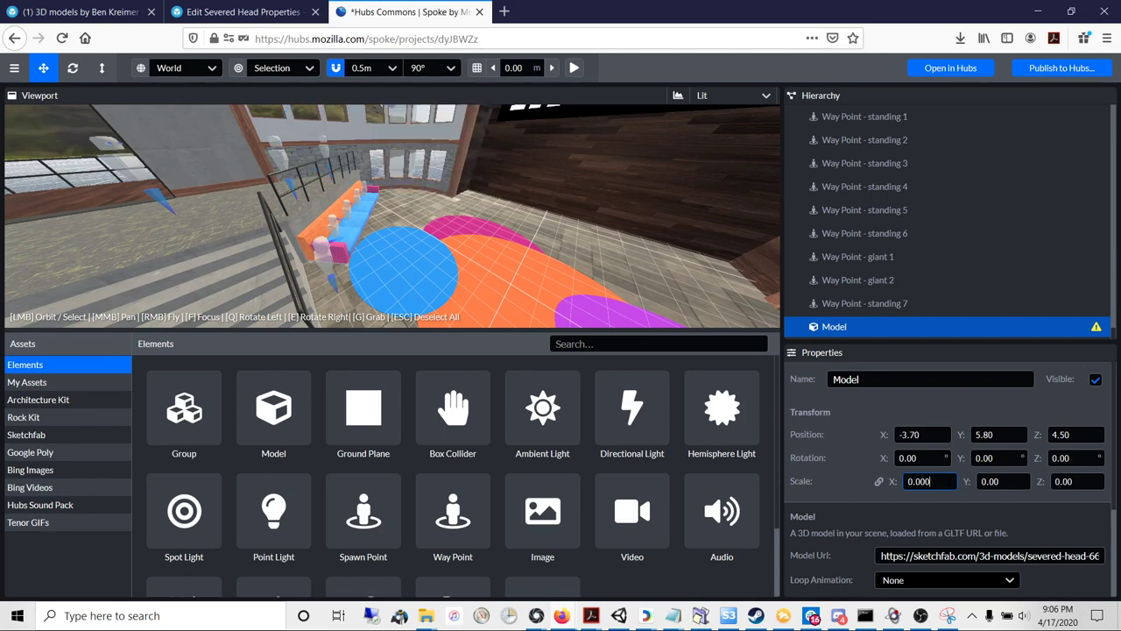
pyautogui.write('08')
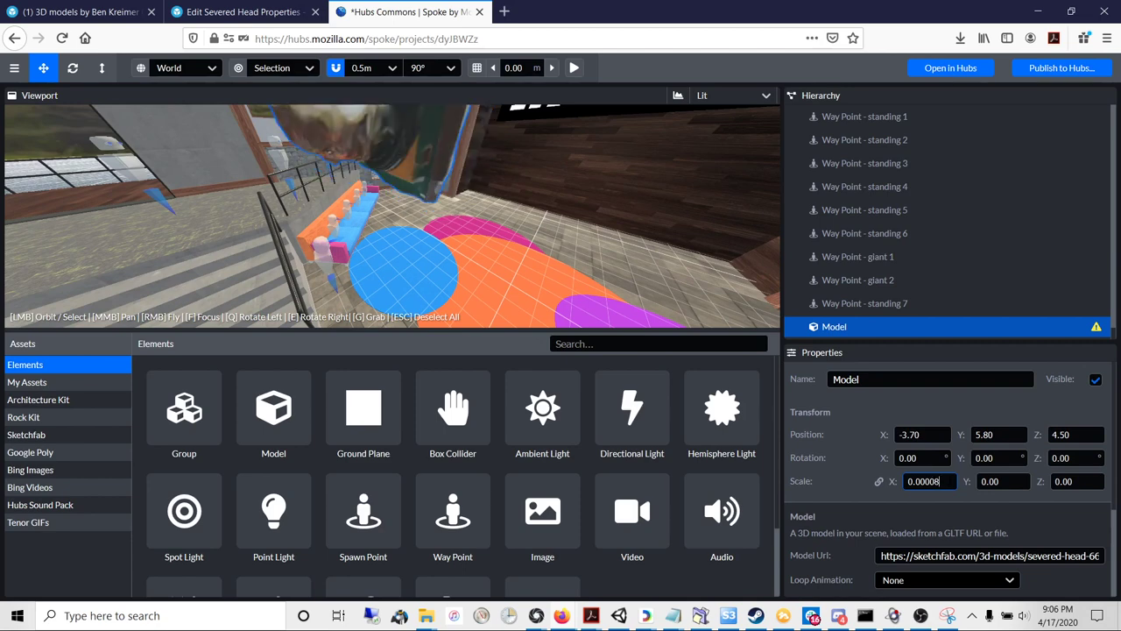
pyautogui.press('BackSpace')
pyautogui.write('7')
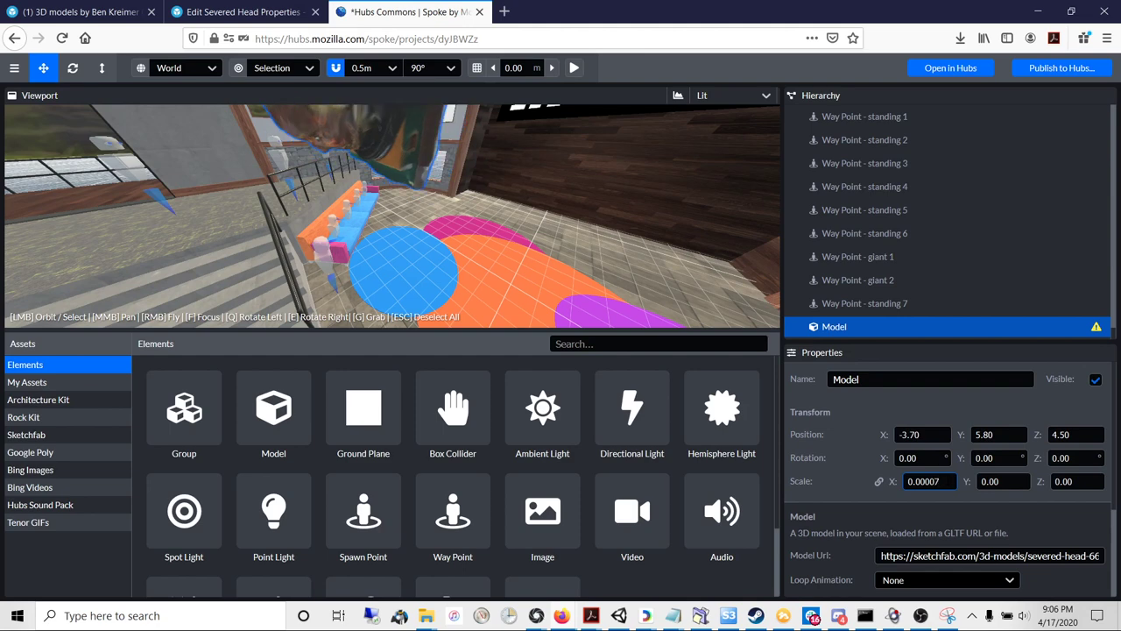
pyautogui.press('BackSpace')
pyautogui.write('6')
pyautogui.press('BackSpace')
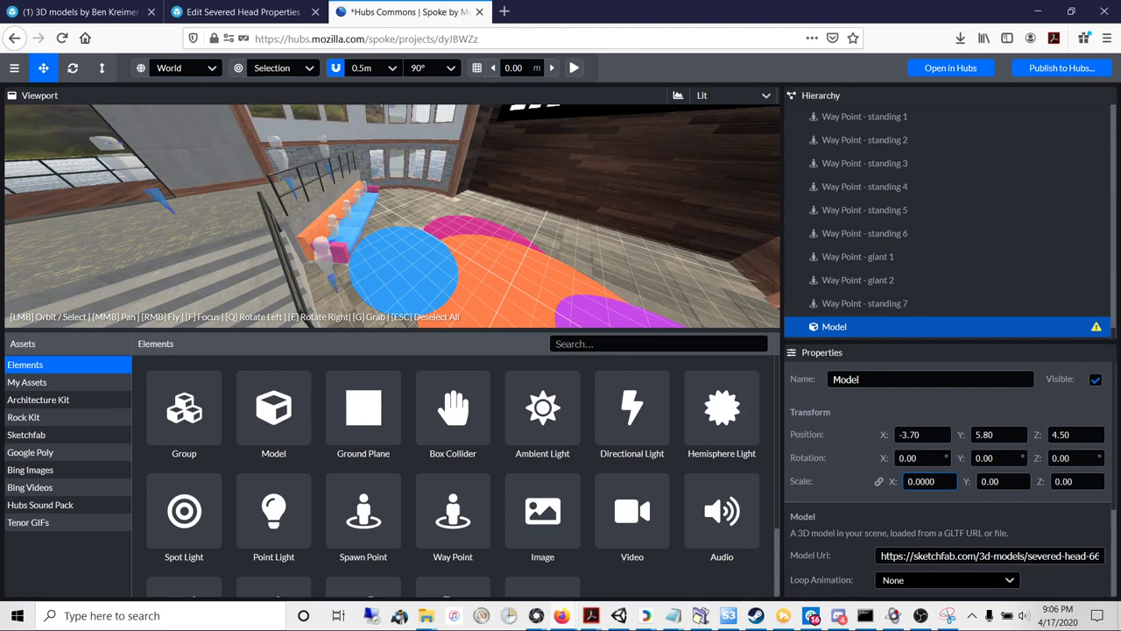
pyautogui.write('5')
# Shift the head to X -1.60 and keep lowering its X scale toward 0.00001
pyautogui.moveTo(717, 276); pyautogui.dragTo(576, 213, button='right')
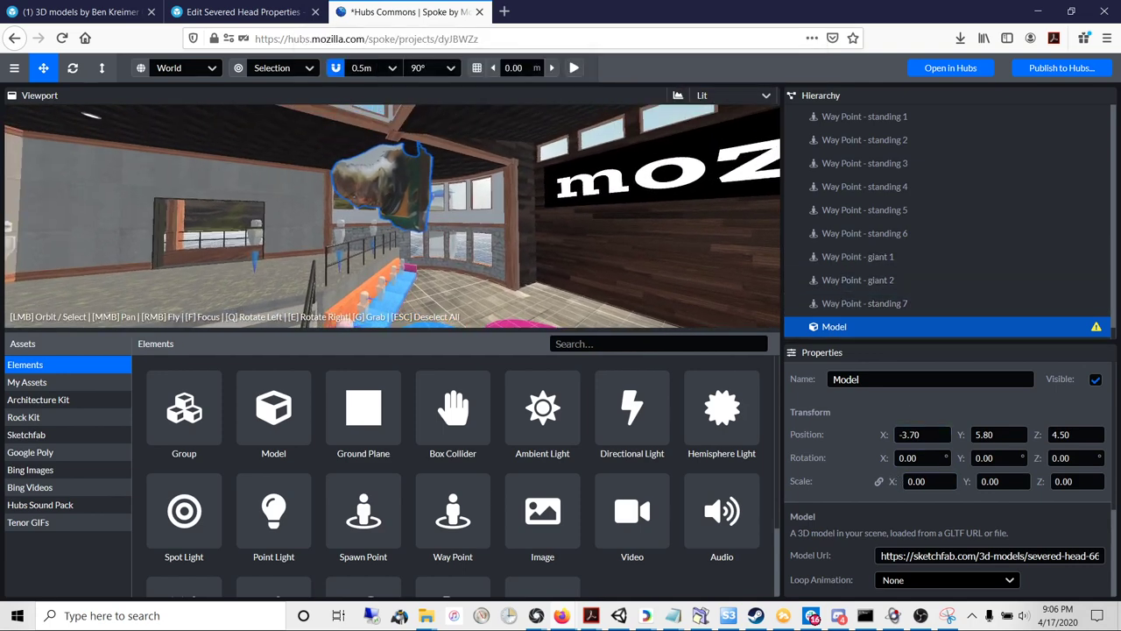
pyautogui.moveTo(887, 435); pyautogui.dragTo(953, 438)
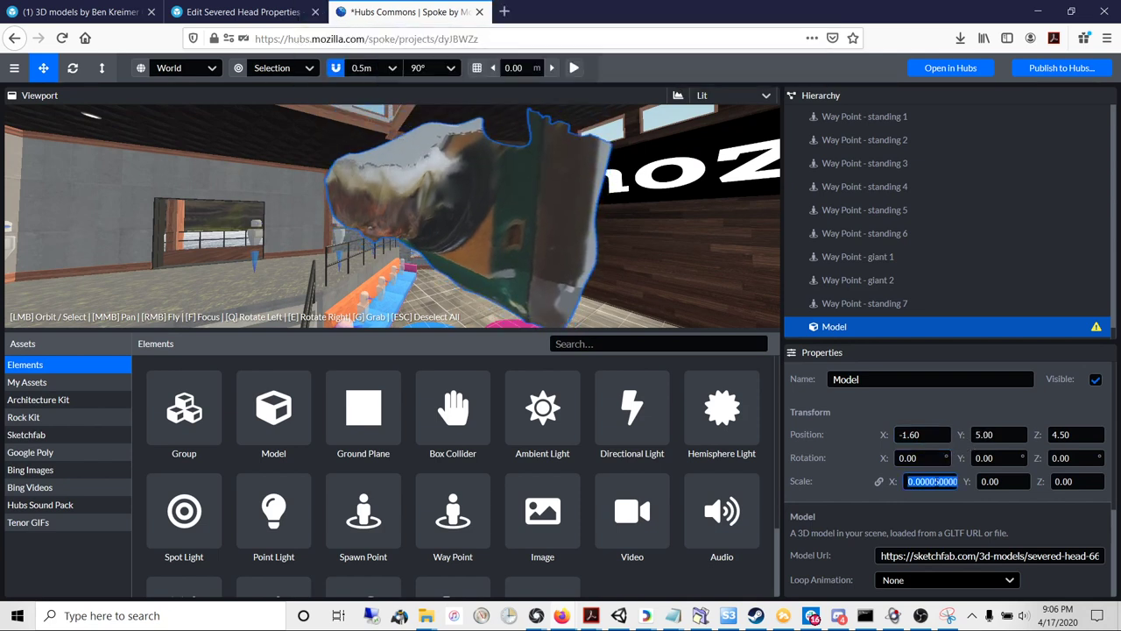
pyautogui.write('0.00004')
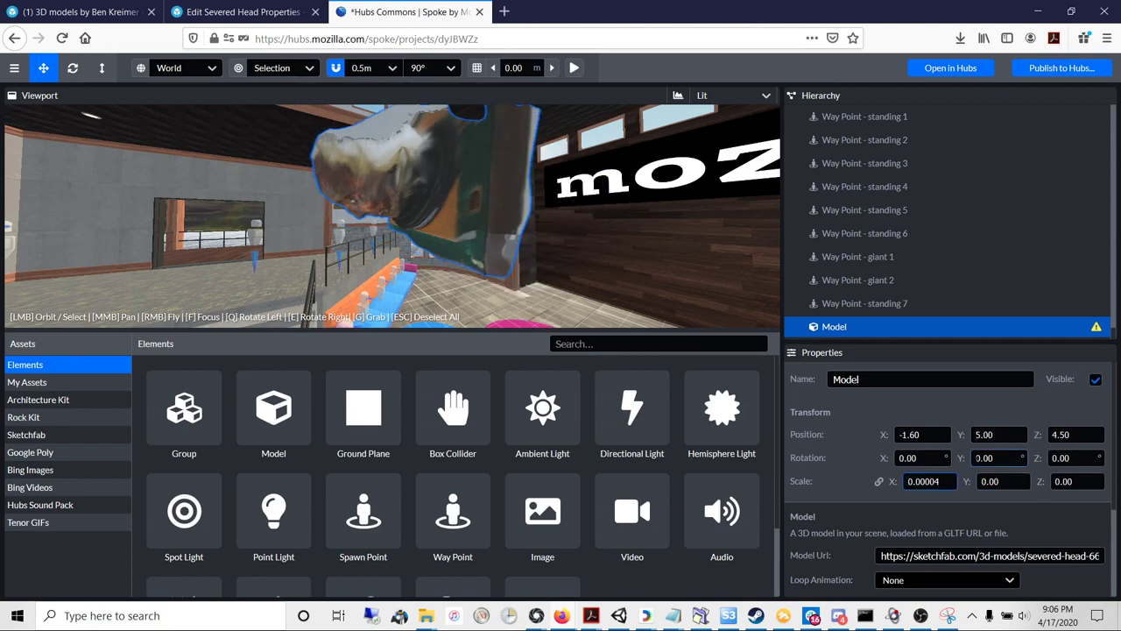
pyautogui.press('BackSpace')
pyautogui.write('3')
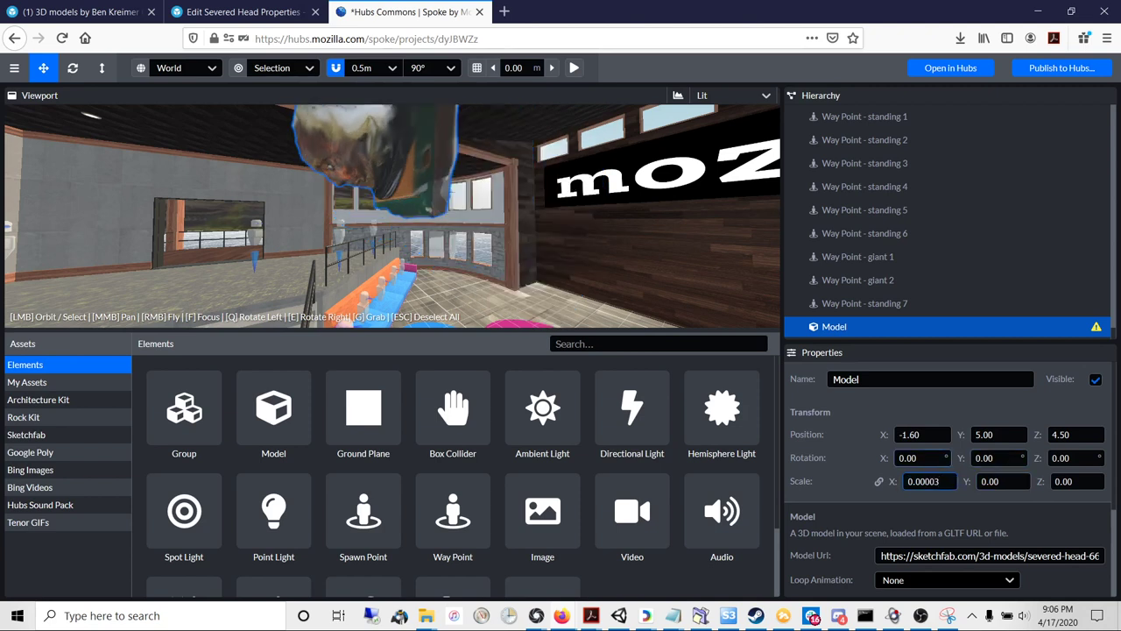
pyautogui.press('BackSpace')
pyautogui.write('2')
pyautogui.press('BackSpace')
# Finish scale at 0.00001, place the head at -1.70, 3.30, rotate -92° X and 123° Z
pyautogui.write('1')
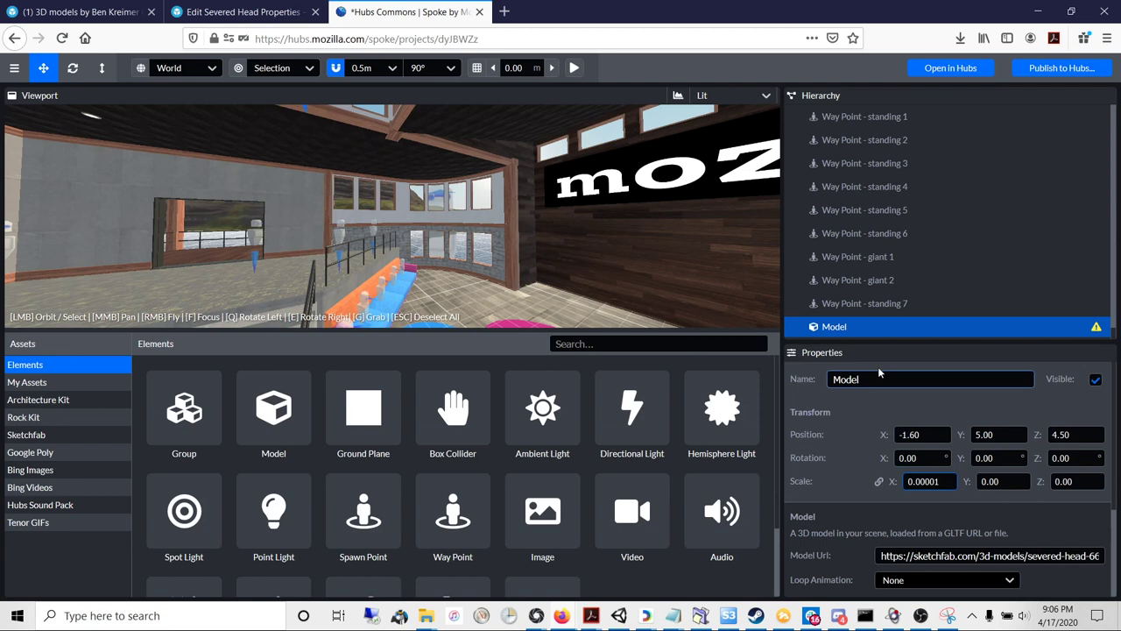
pyautogui.moveTo(880, 434)
pyautogui.mouseDown()
pyautogui.moveTo(833, 433)
pyautogui.moveTo(884, 434)
pyautogui.mouseUp()
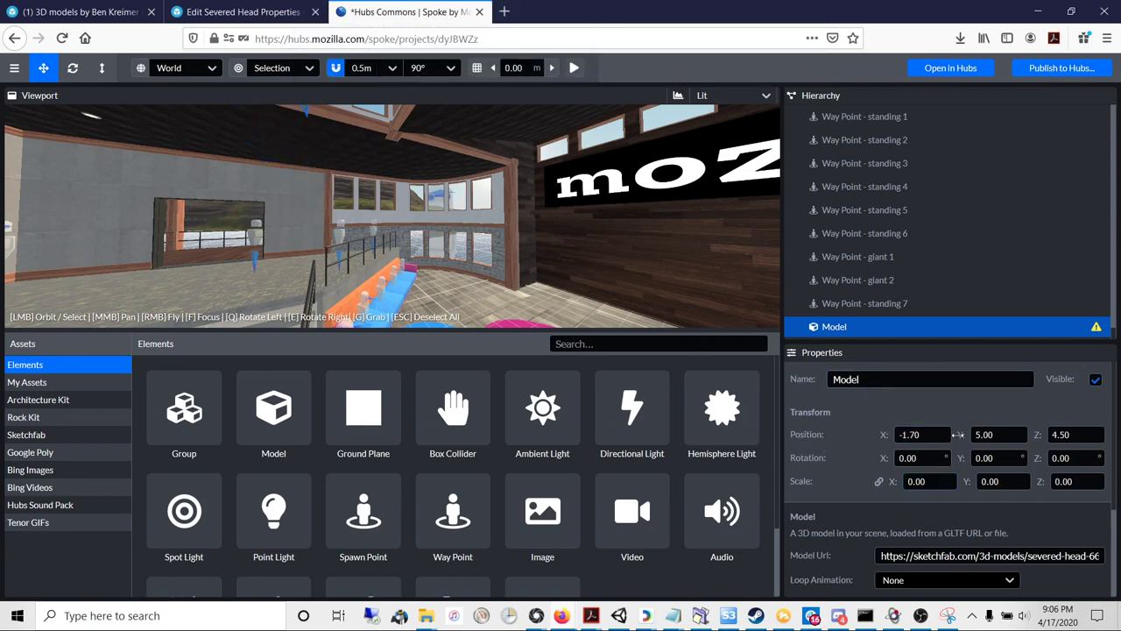
pyautogui.moveTo(961, 434)
pyautogui.mouseDown()
pyautogui.moveTo(905, 446)
pyautogui.moveTo(952, 428)
pyautogui.mouseUp()
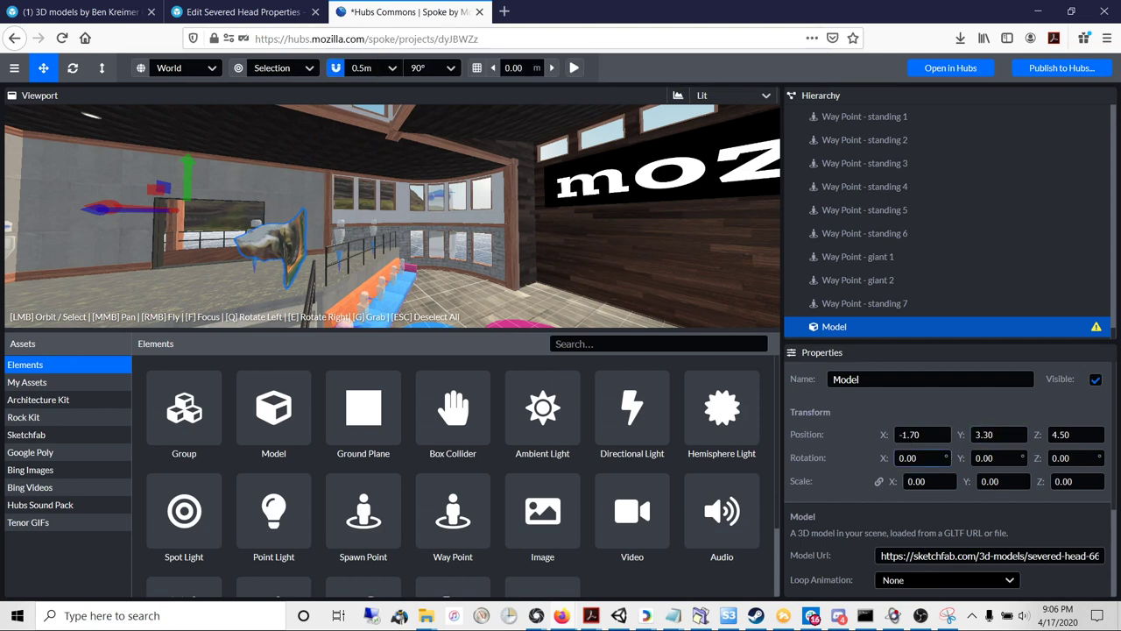
pyautogui.moveTo(888, 457); pyautogui.dragTo(552, 433)
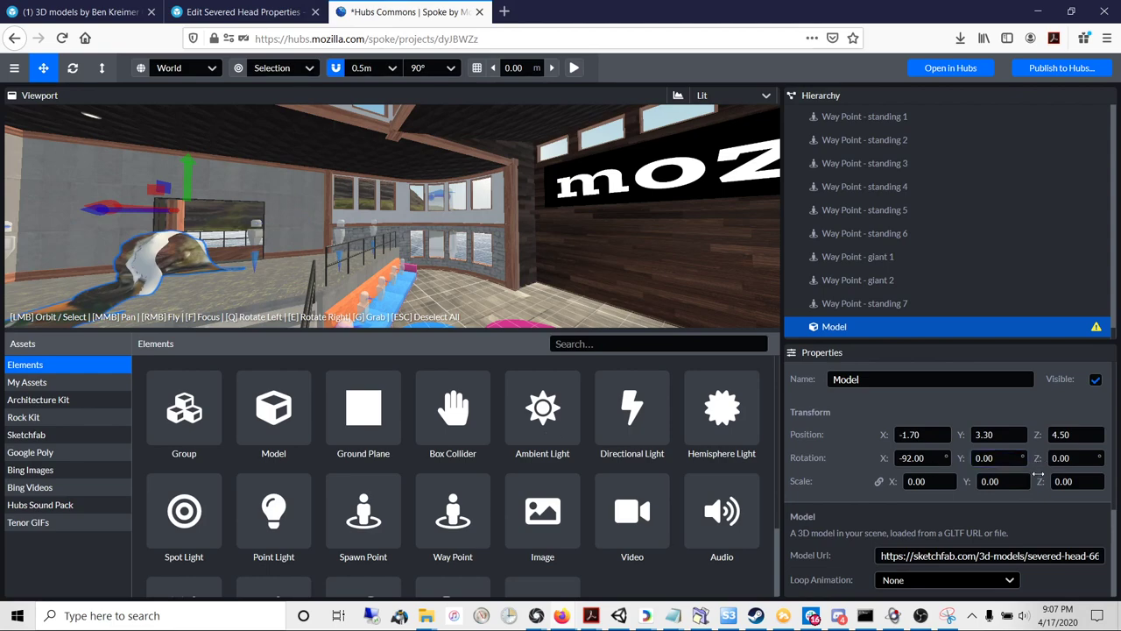
pyautogui.moveTo(1040, 457); pyautogui.dragTo(1113, 457)
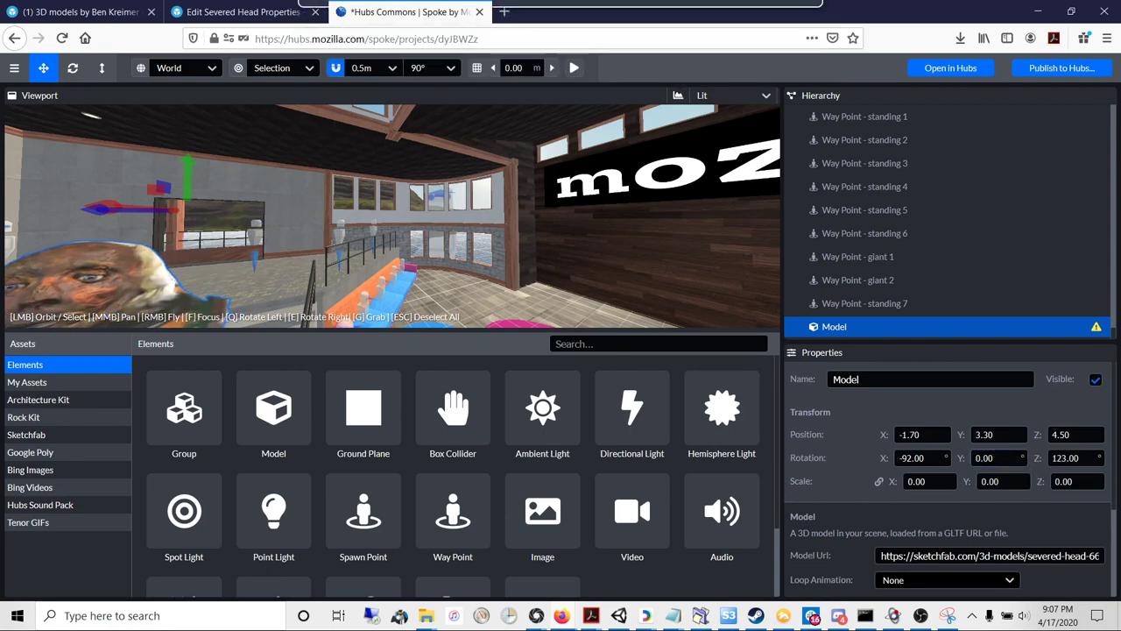
pyautogui.moveTo(395, 220); pyautogui.dragTo(517, 279, button='right')
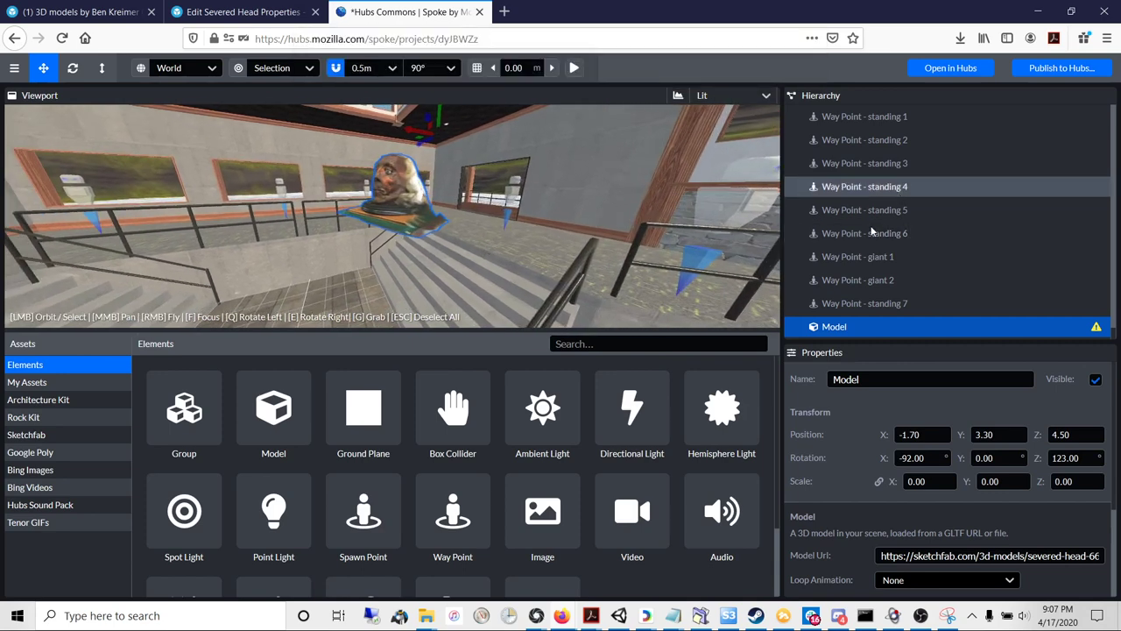